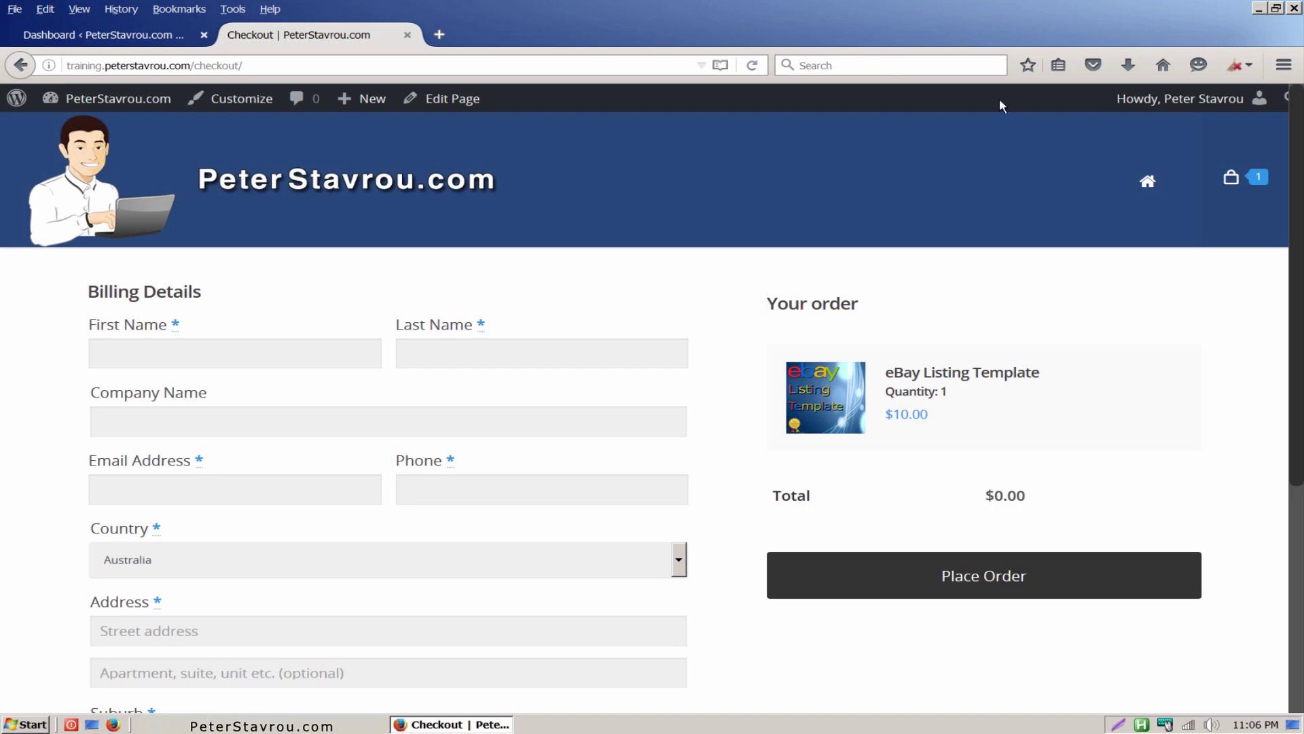
- Search Plugins > Add New for 'my custom functions', then install and activate My Custom Functions 2.2
left_click_drag(1299, 196, 1293, 323)
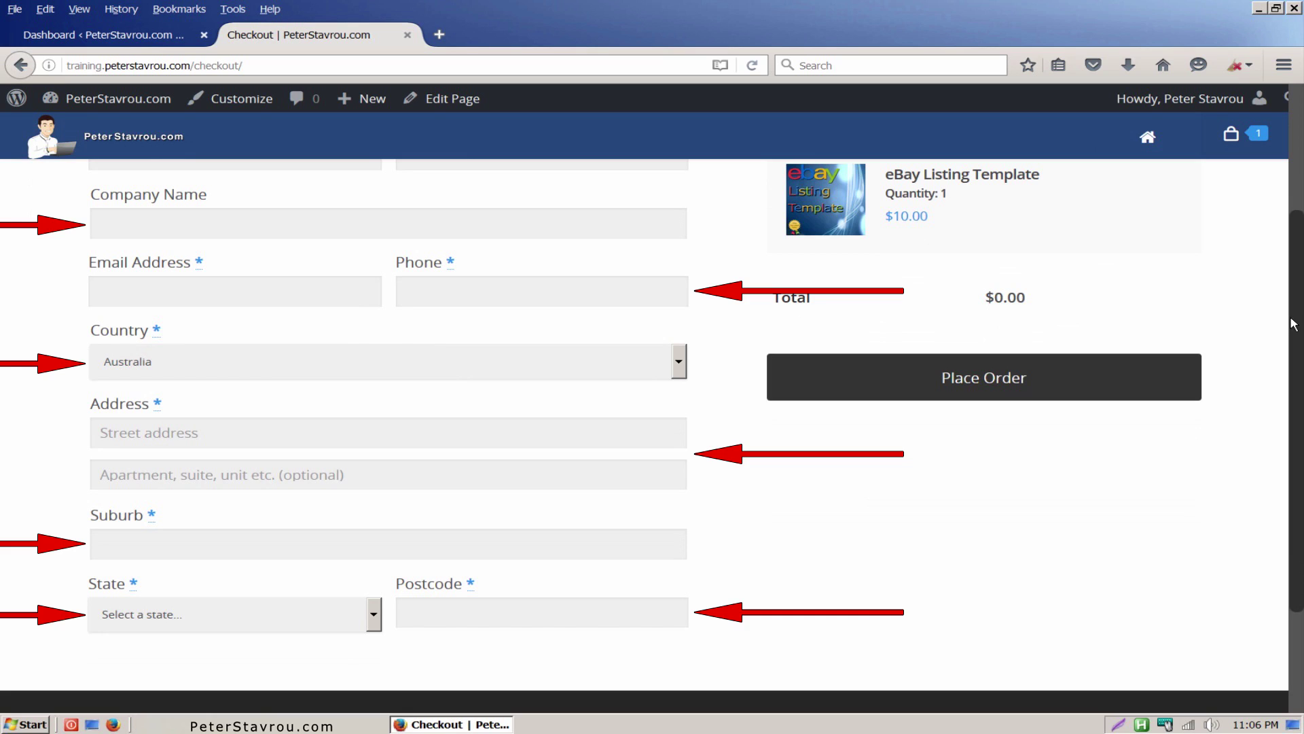
left_click_drag(1292, 324, 1295, 185)
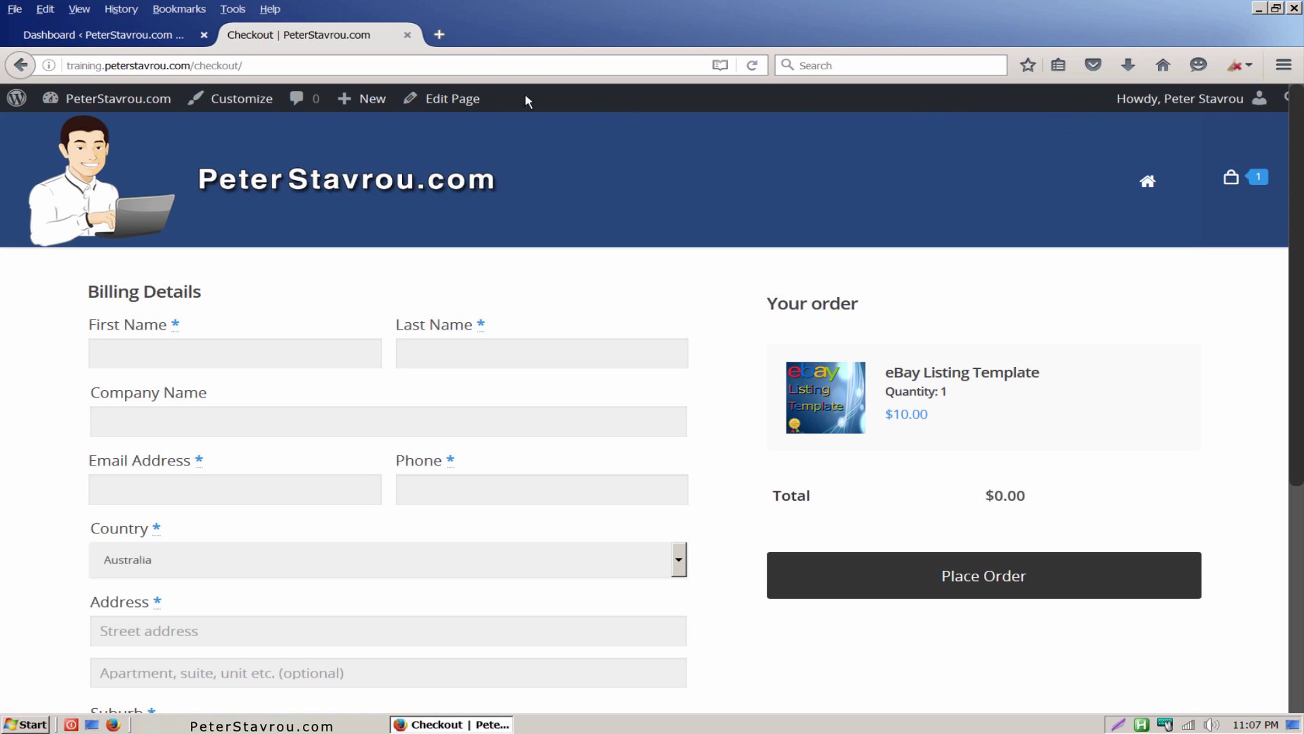
left_click(172, 42)
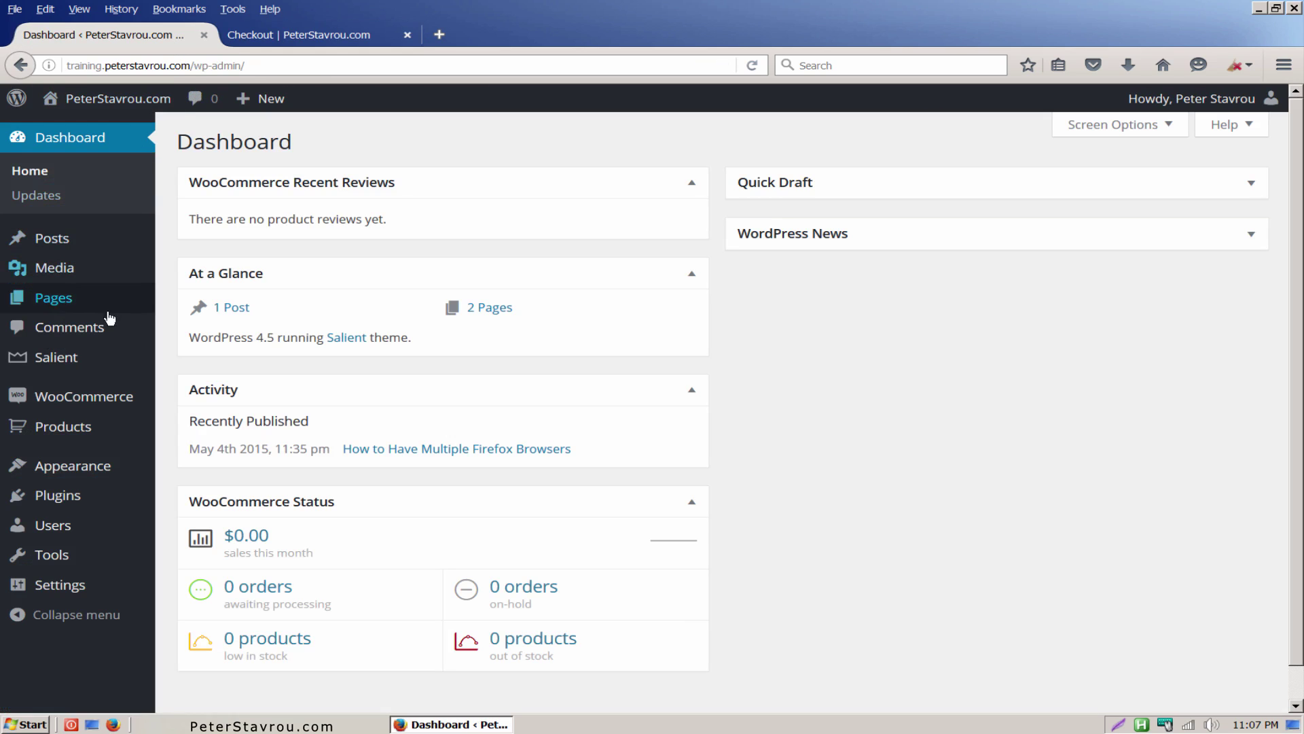
mouse_move(91, 498)
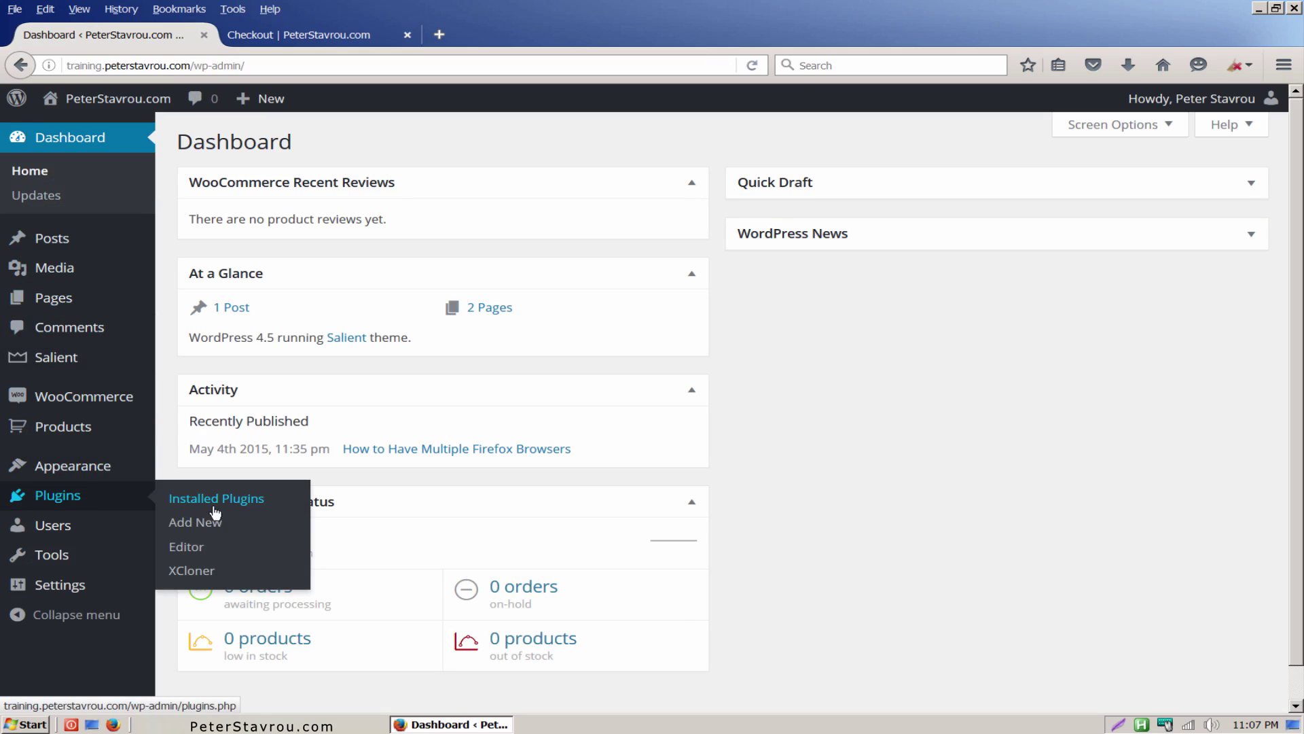
left_click(253, 525)
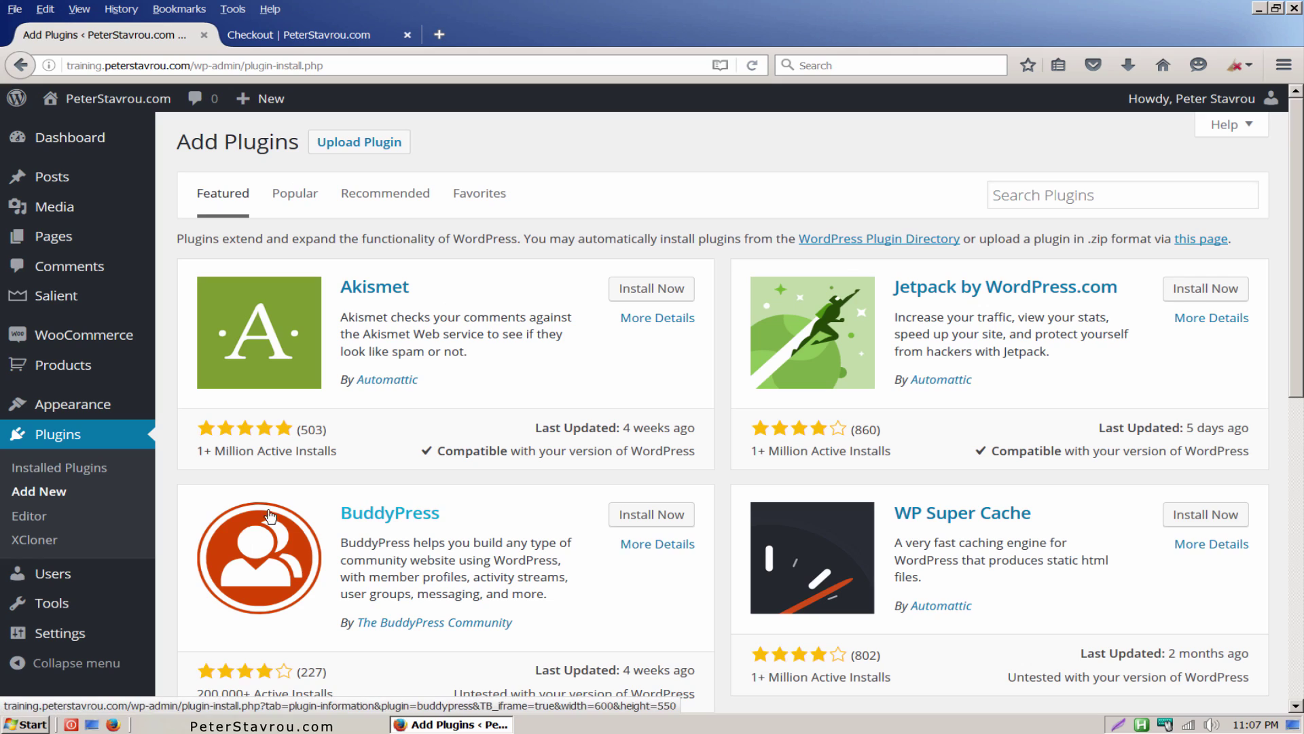
left_click(1025, 204)
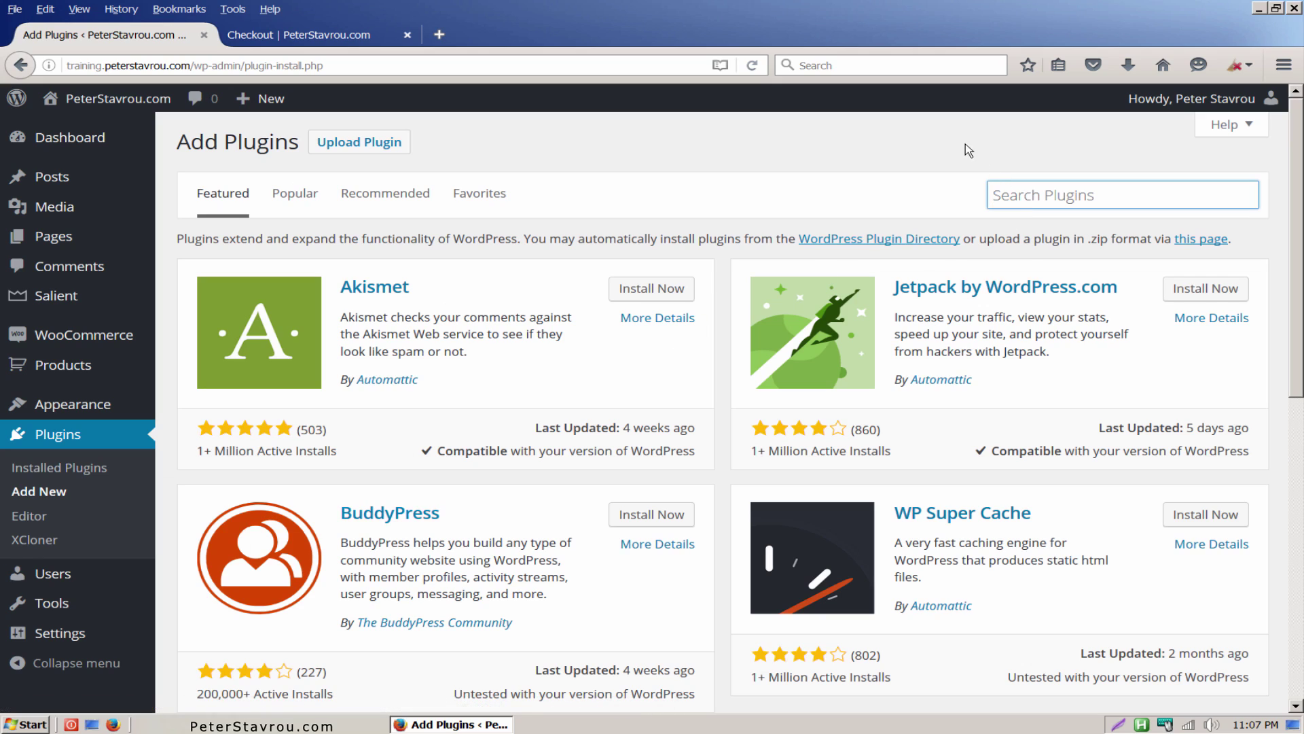
type("my custom functions")
key("Return")
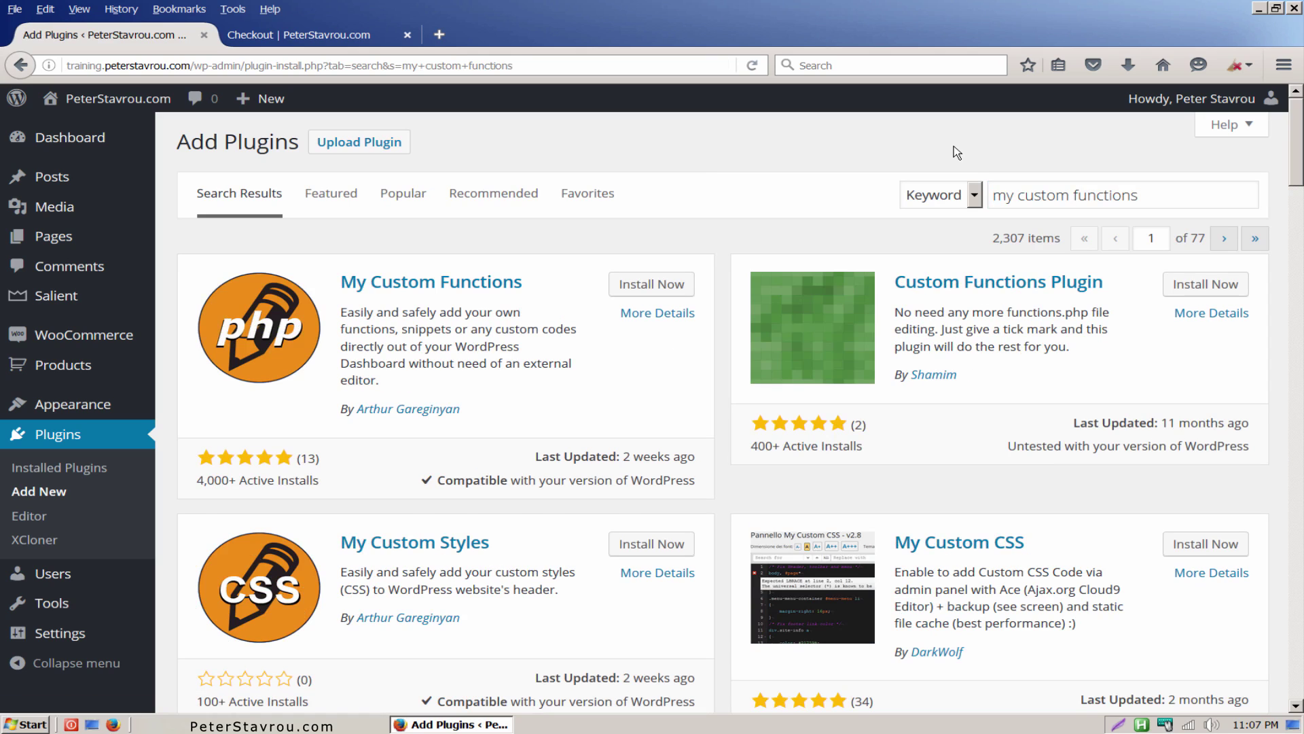
left_click(675, 301)
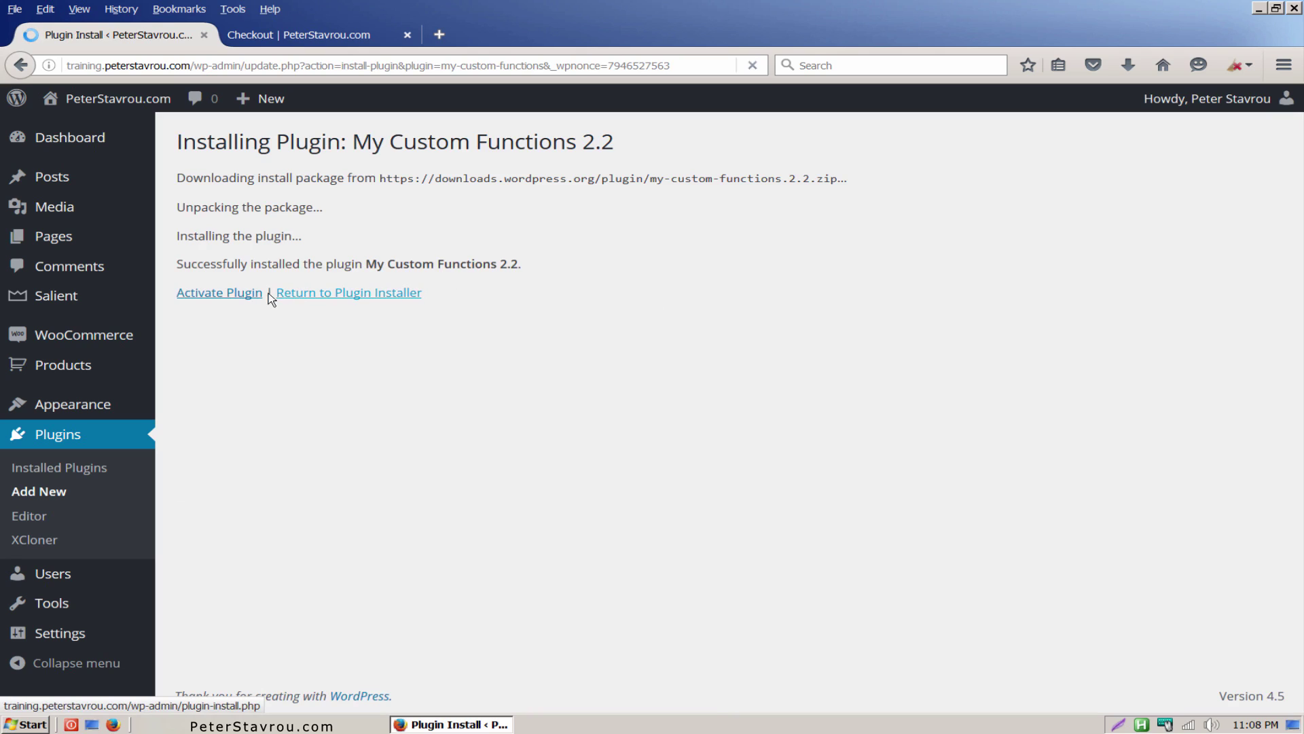
left_click(257, 299)
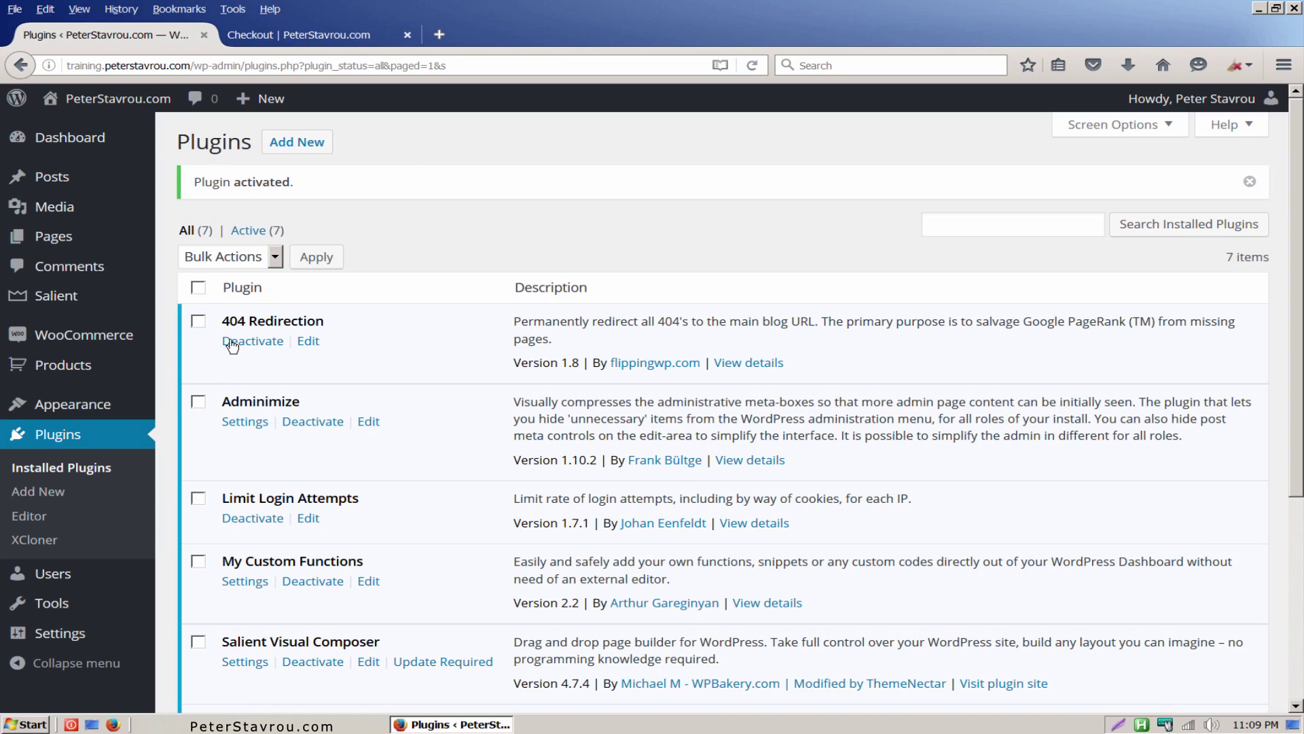
- Open the Custom Functions page from the Appearance menu in the admin sidebar
mouse_move(141, 411)
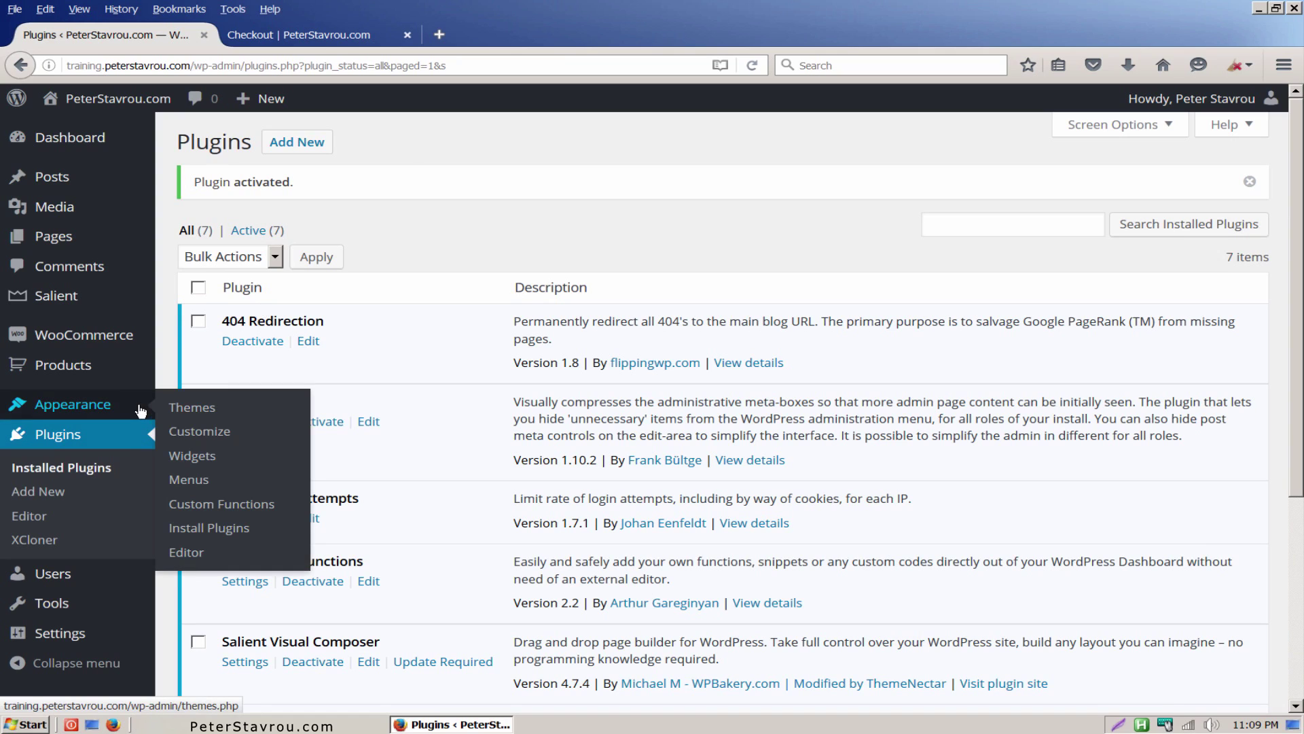
left_click(289, 510)
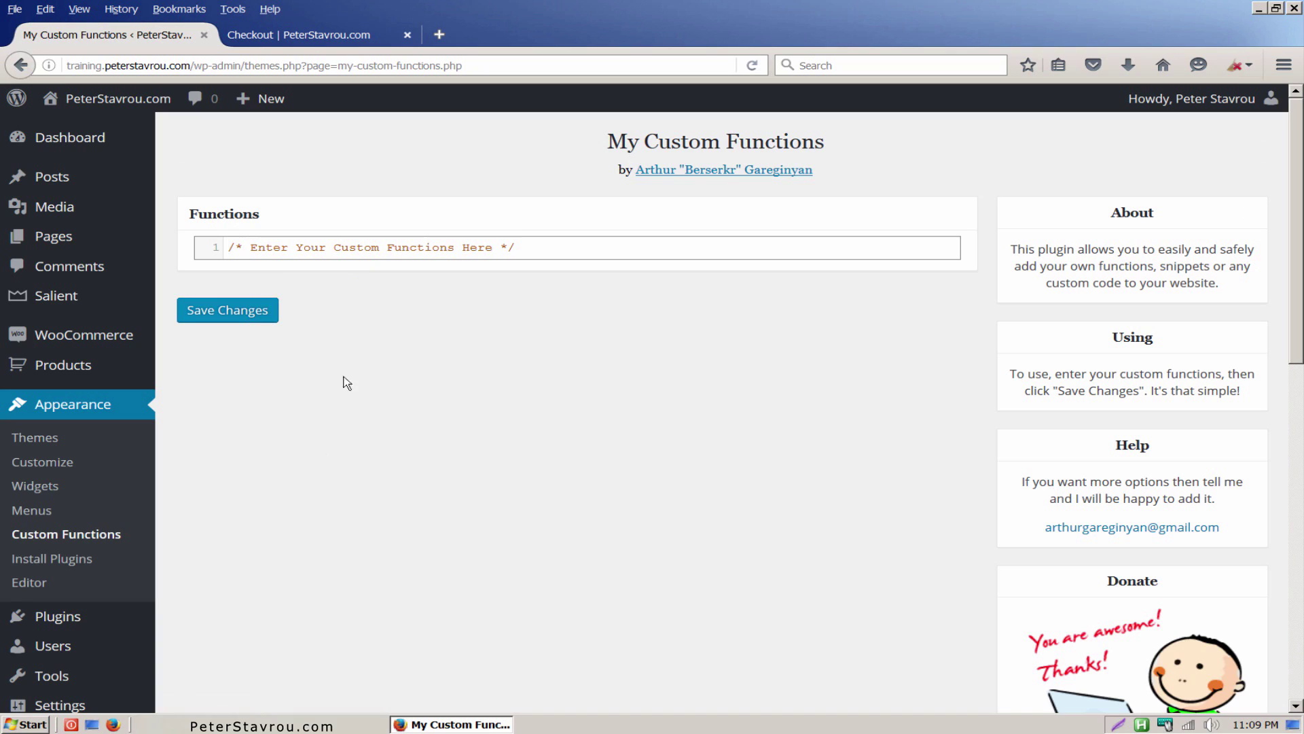
- Load the 'WooCommerce: How To Safely Remove Checkout Fields' article in a new browser tab
left_click(439, 35)
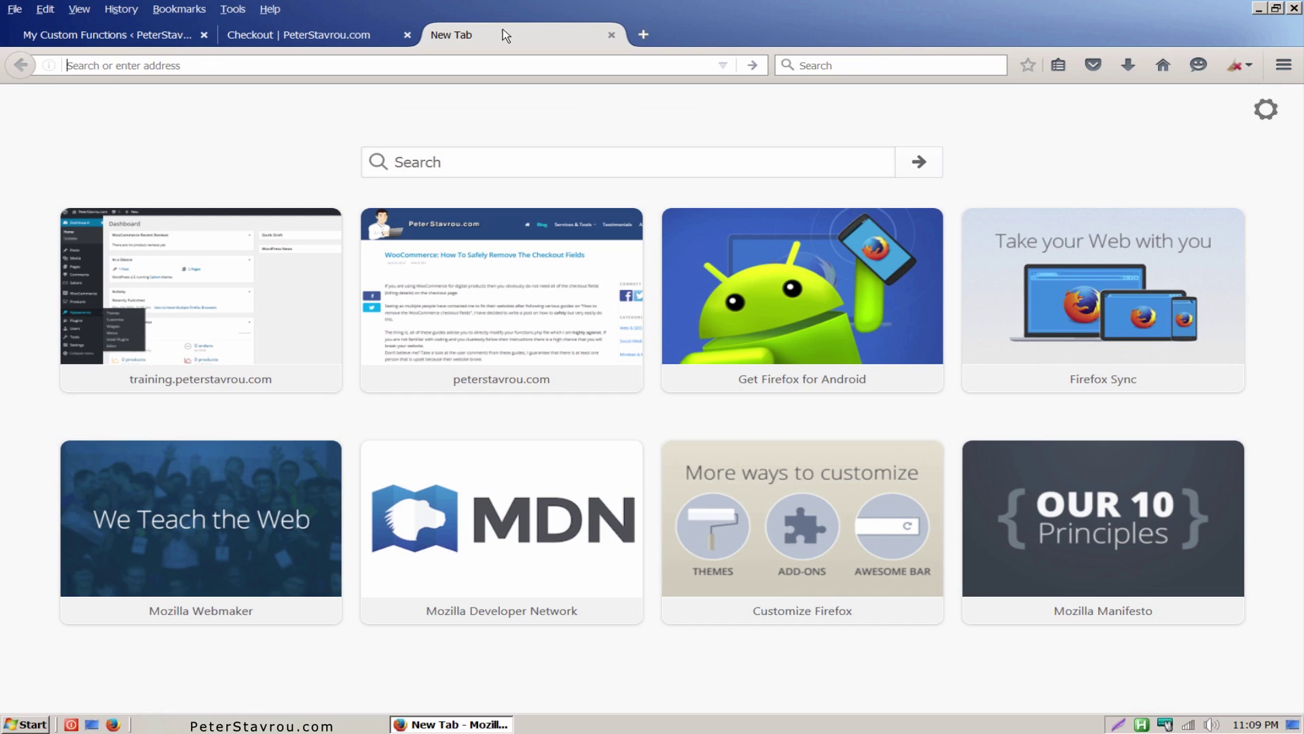
type("http://www.peterstavrou.com/woocommerce-safely-remove-checkout-fields/")
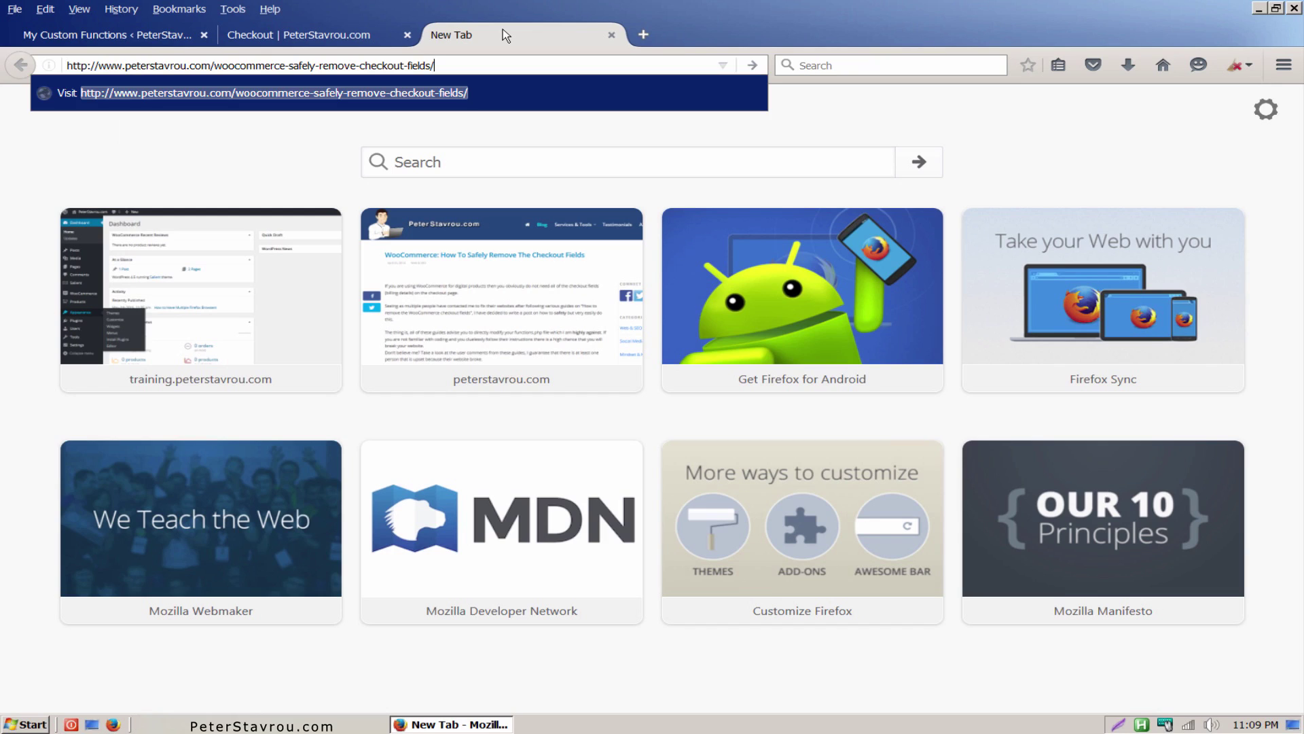
key("Return")
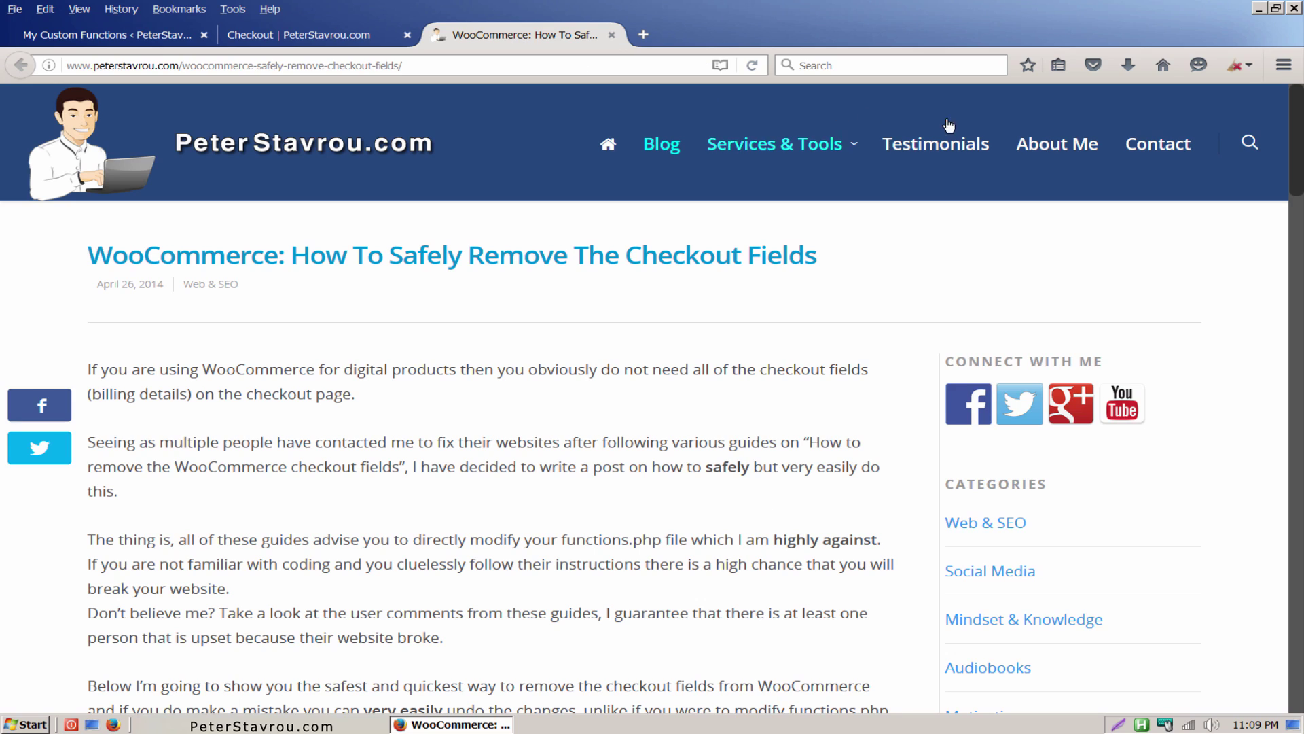
- Select and copy the article's complete checkout-field removal code snippet
scroll(1299, 117, "down", 1)
left_click_drag(1299, 117, 1300, 338)
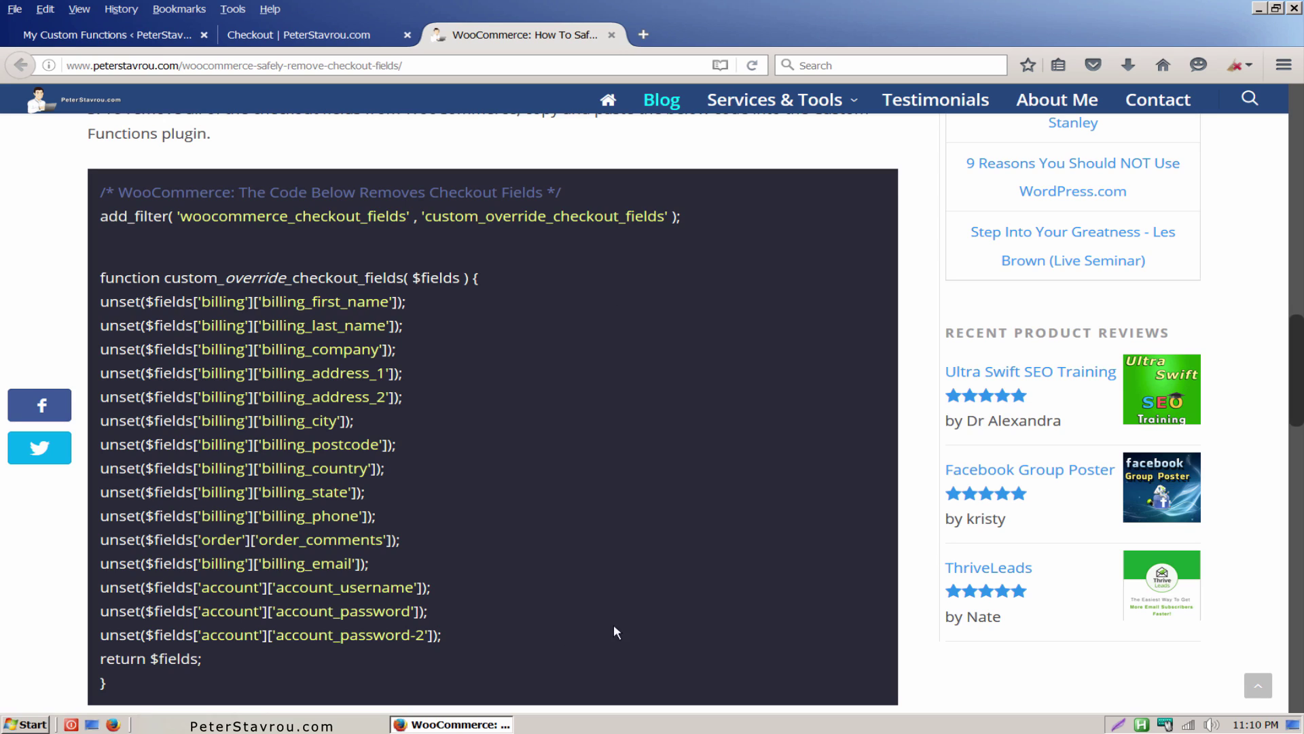
left_click_drag(188, 690, 98, 198)
right_click(115, 197)
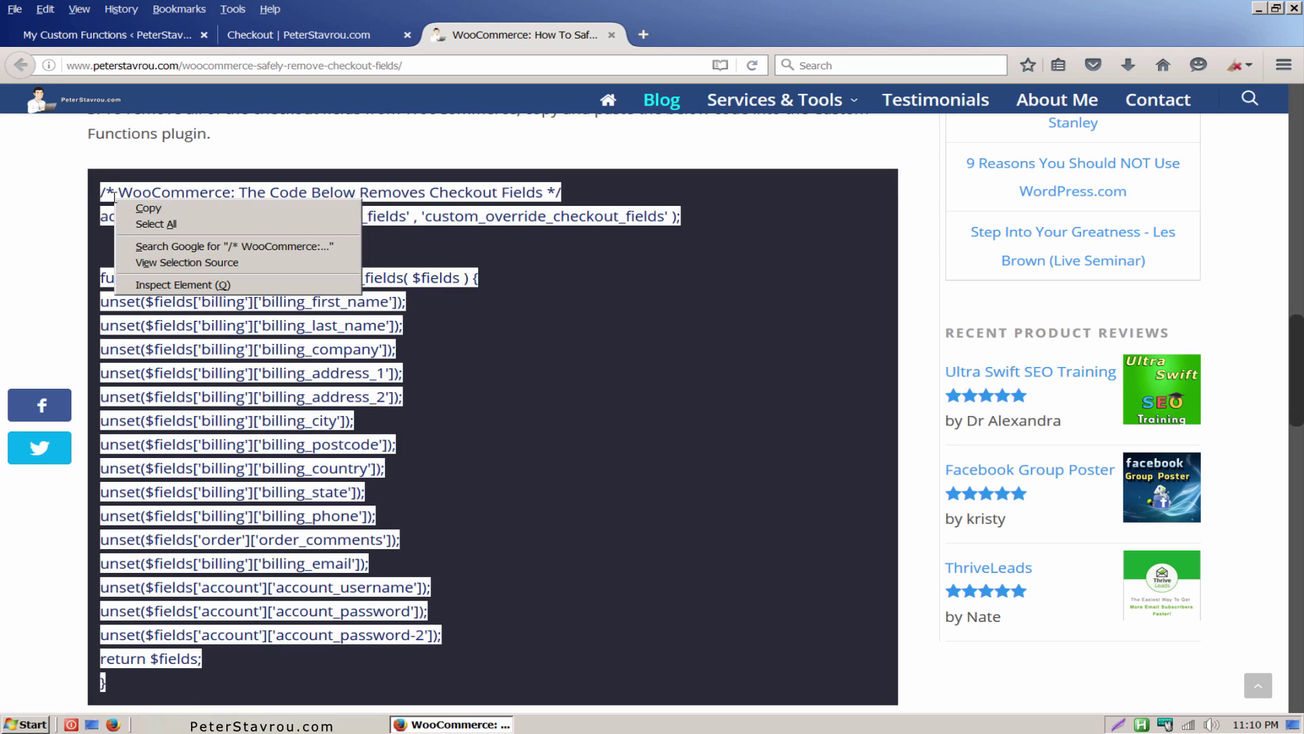
left_click(195, 211)
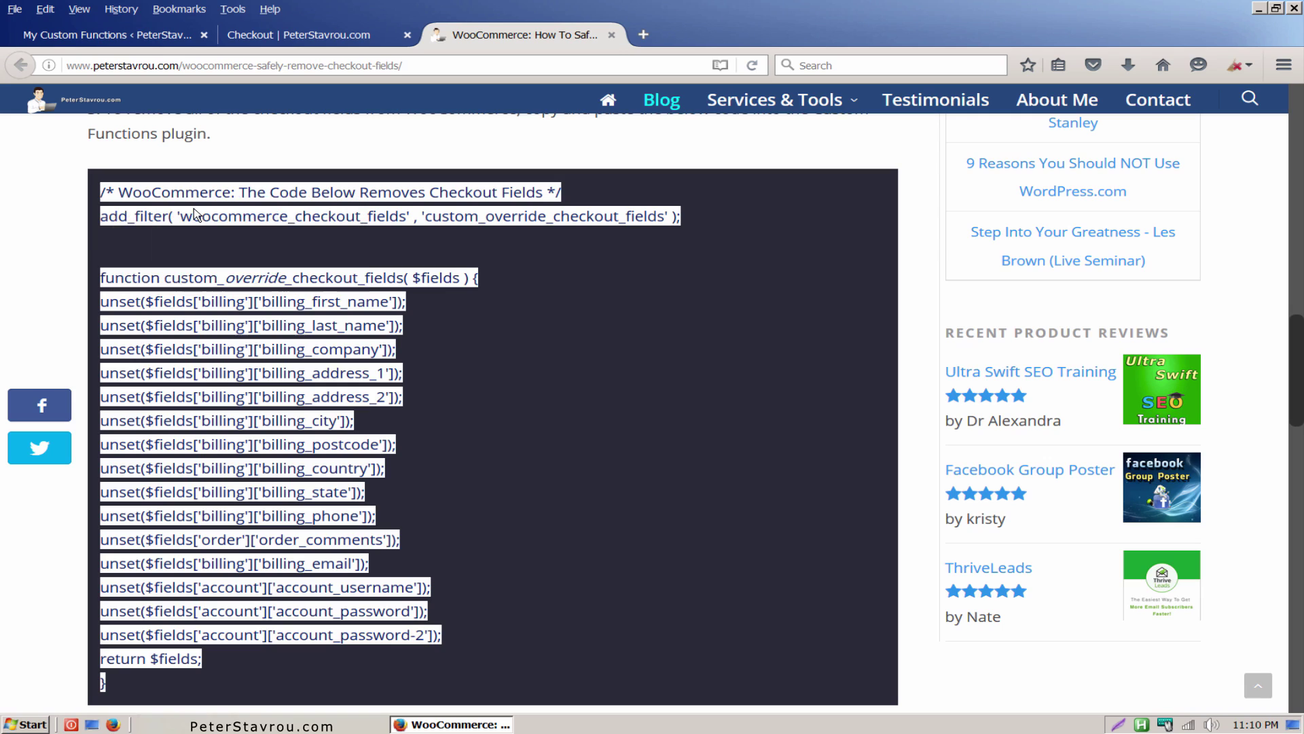
- Replace the Functions editor's placeholder comment with the copied removal code and save the changes
left_click(151, 39)
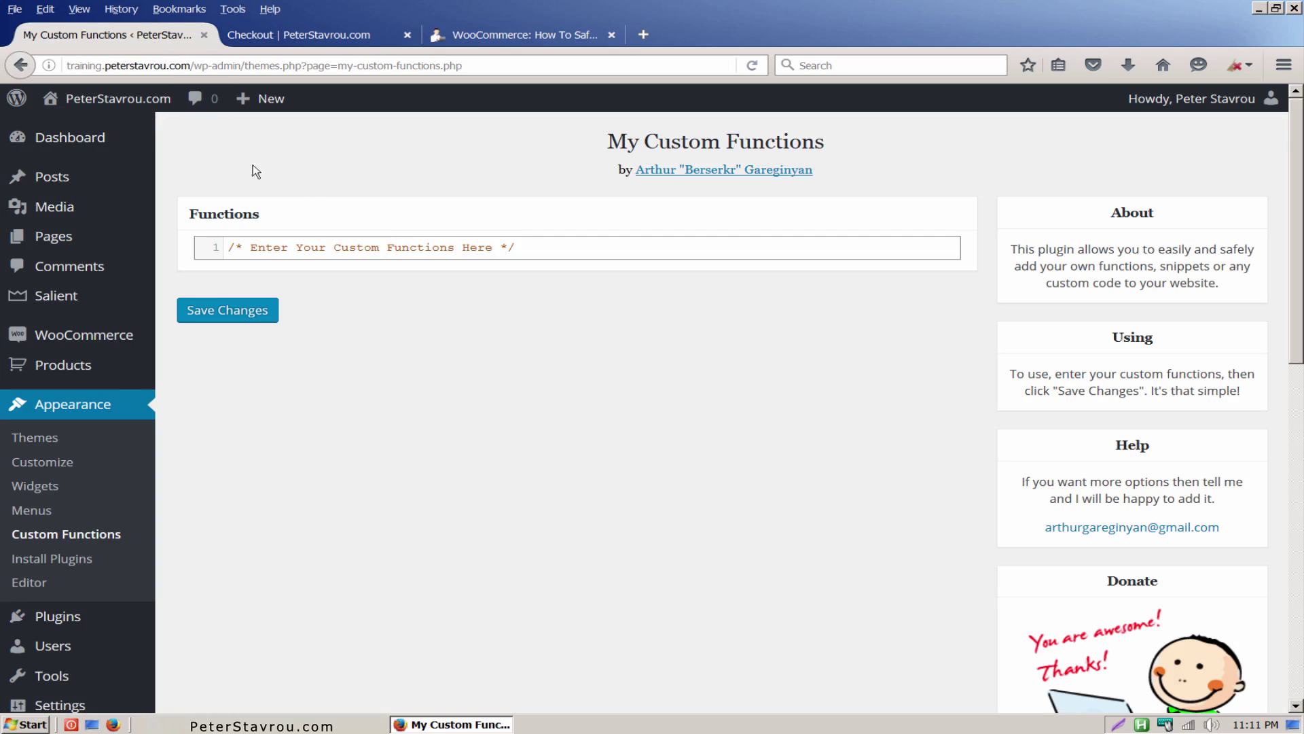
left_click_drag(556, 248, 222, 246)
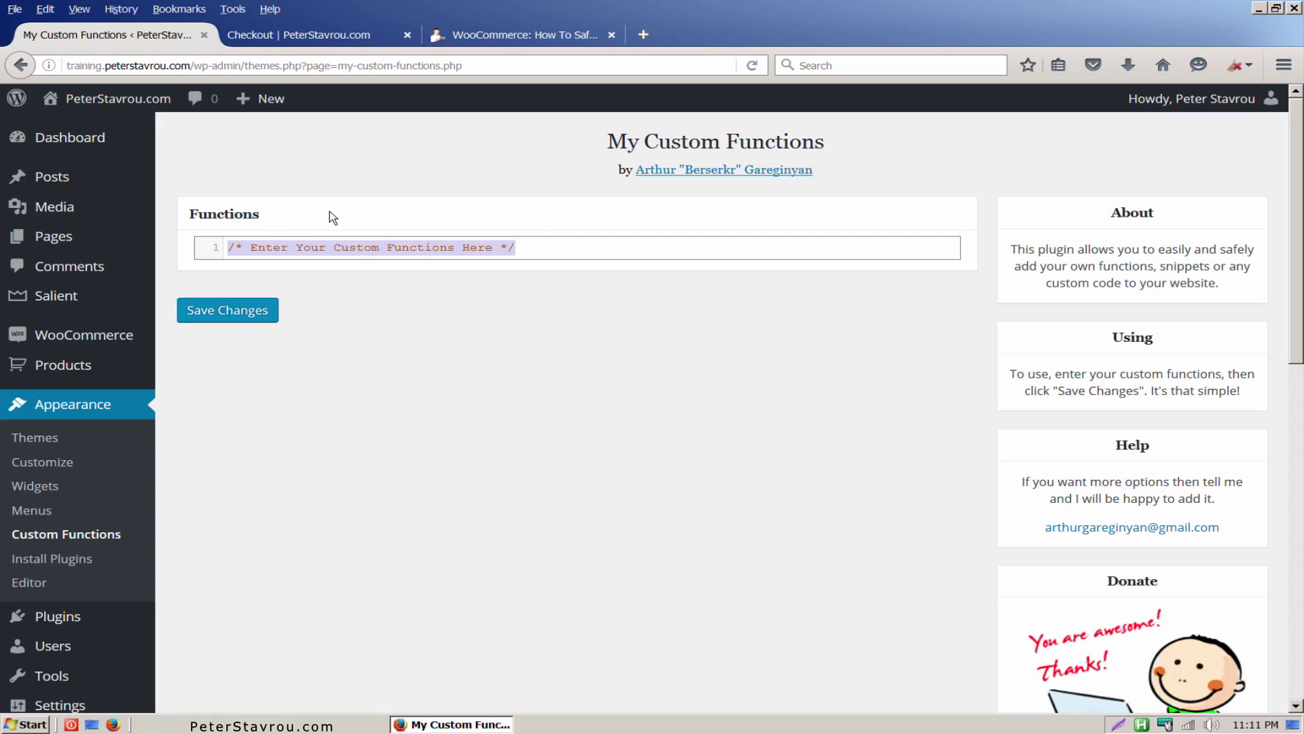
key("Delete")
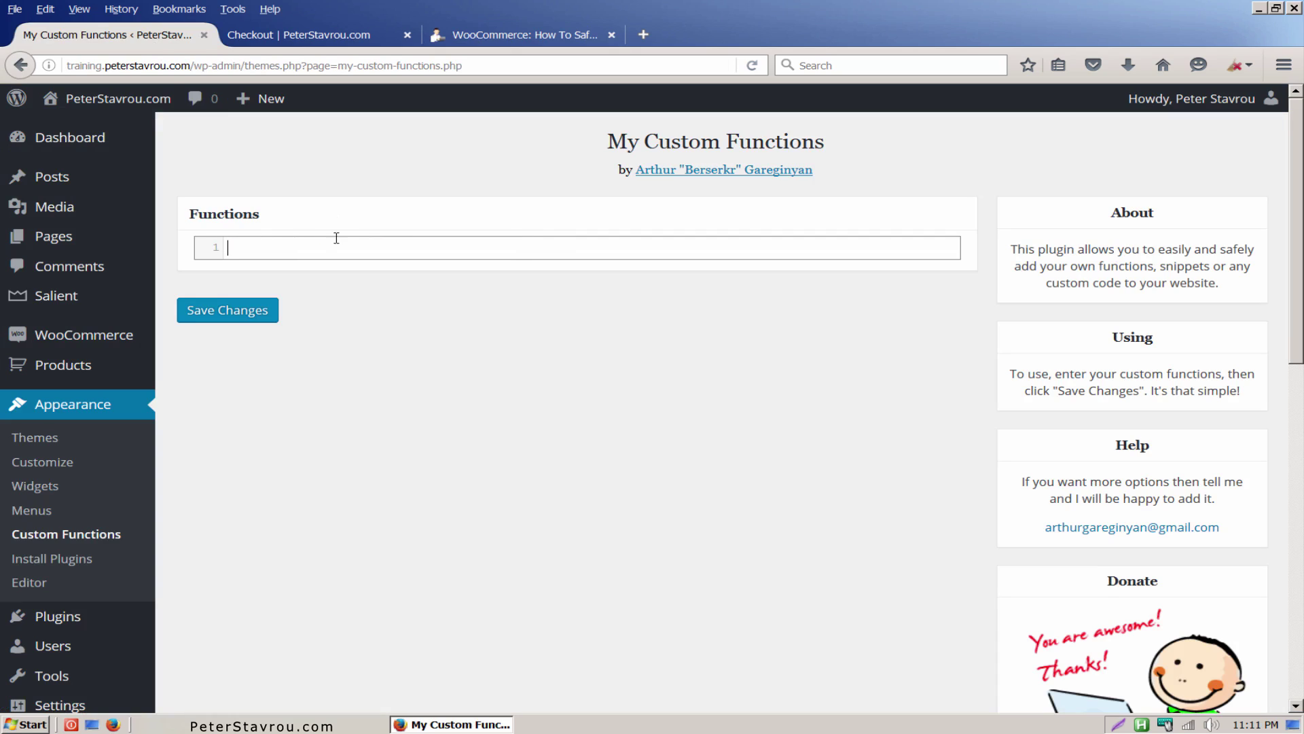
right_click(338, 243)
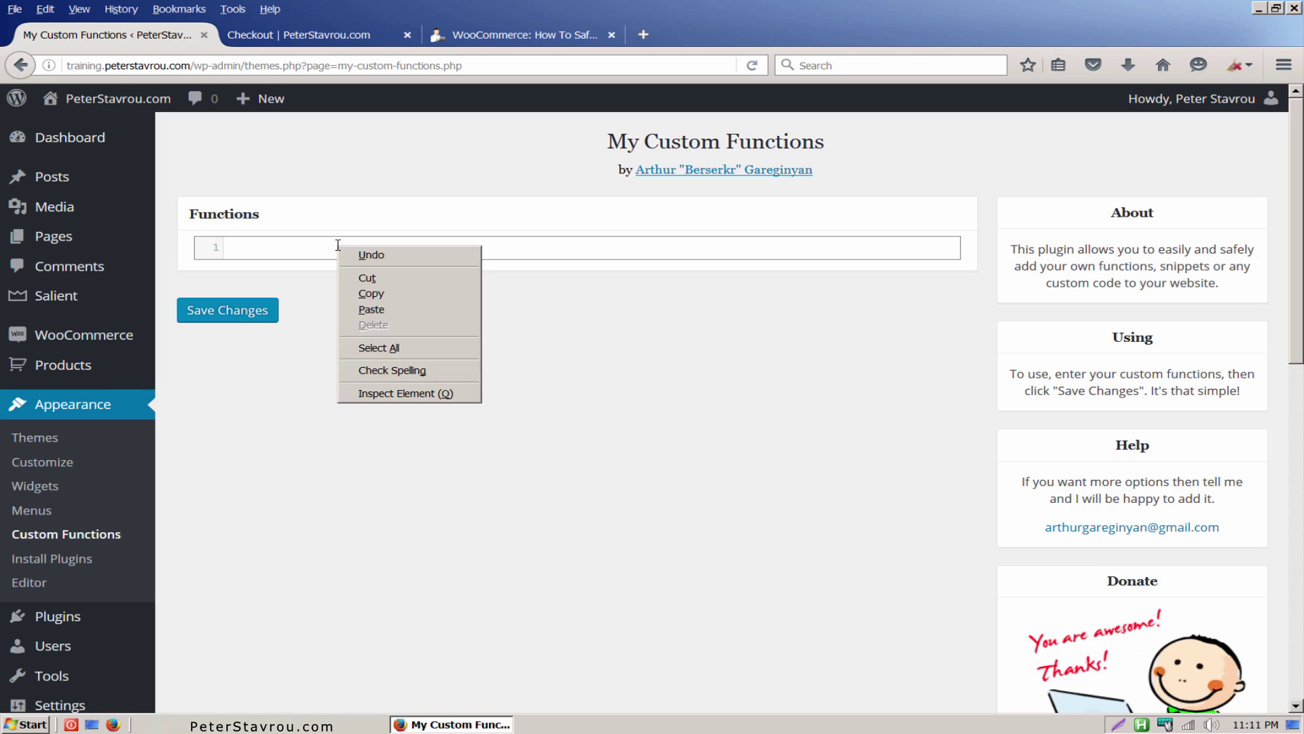
left_click(454, 310)
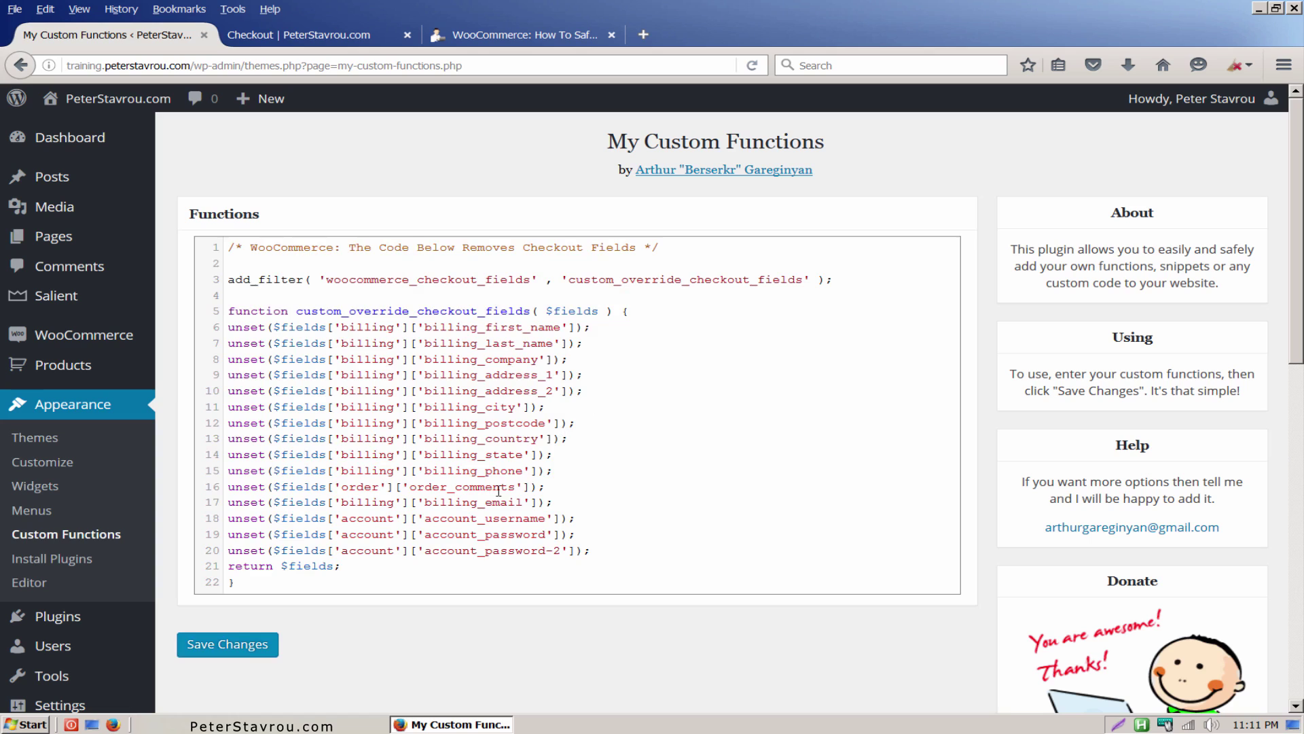
left_click(274, 652)
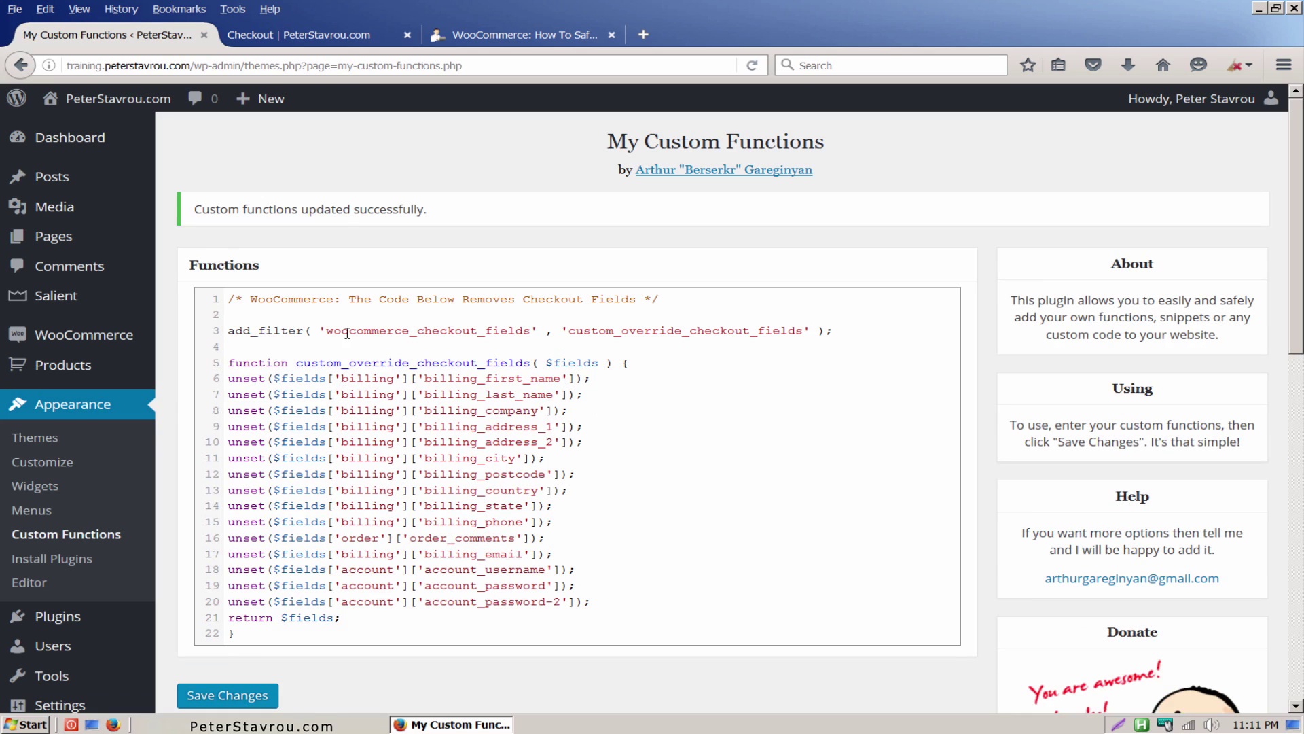
left_click(380, 45)
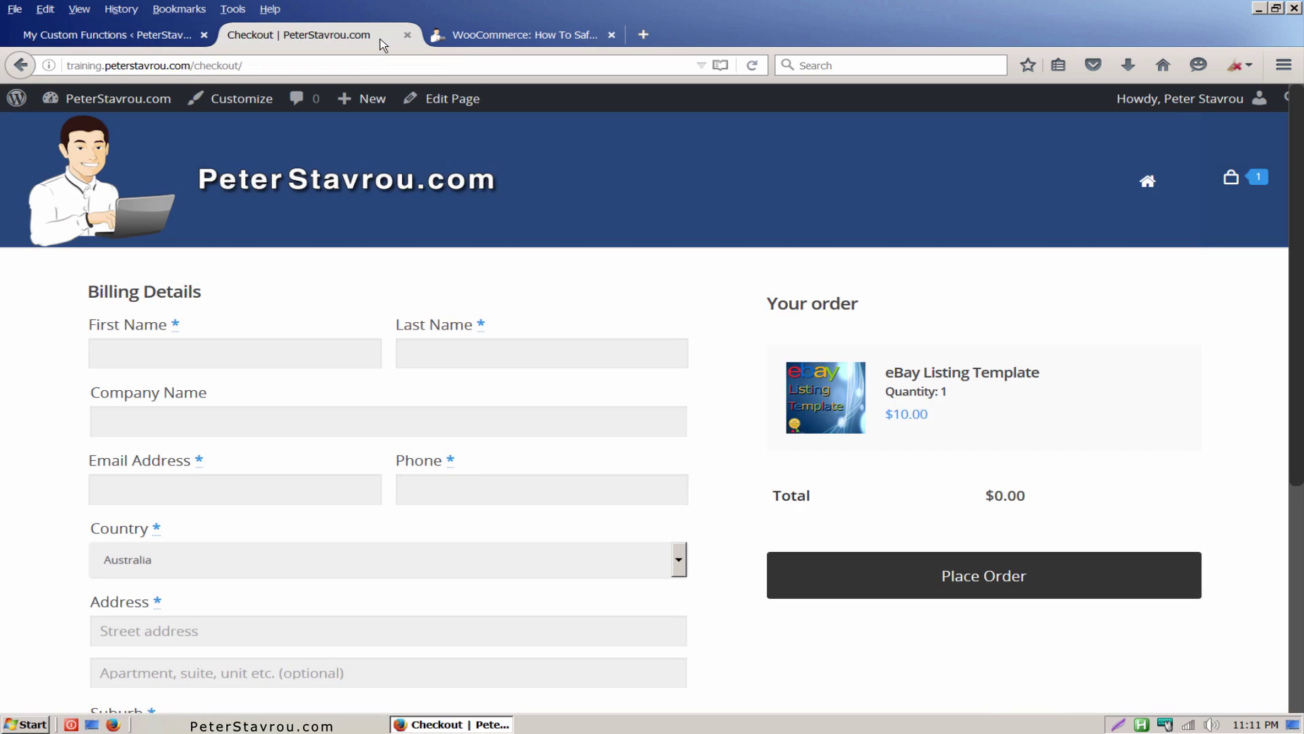
- Check the checkout, then delete all code from My Custom Functions, save, and reload checkout
key("F5")
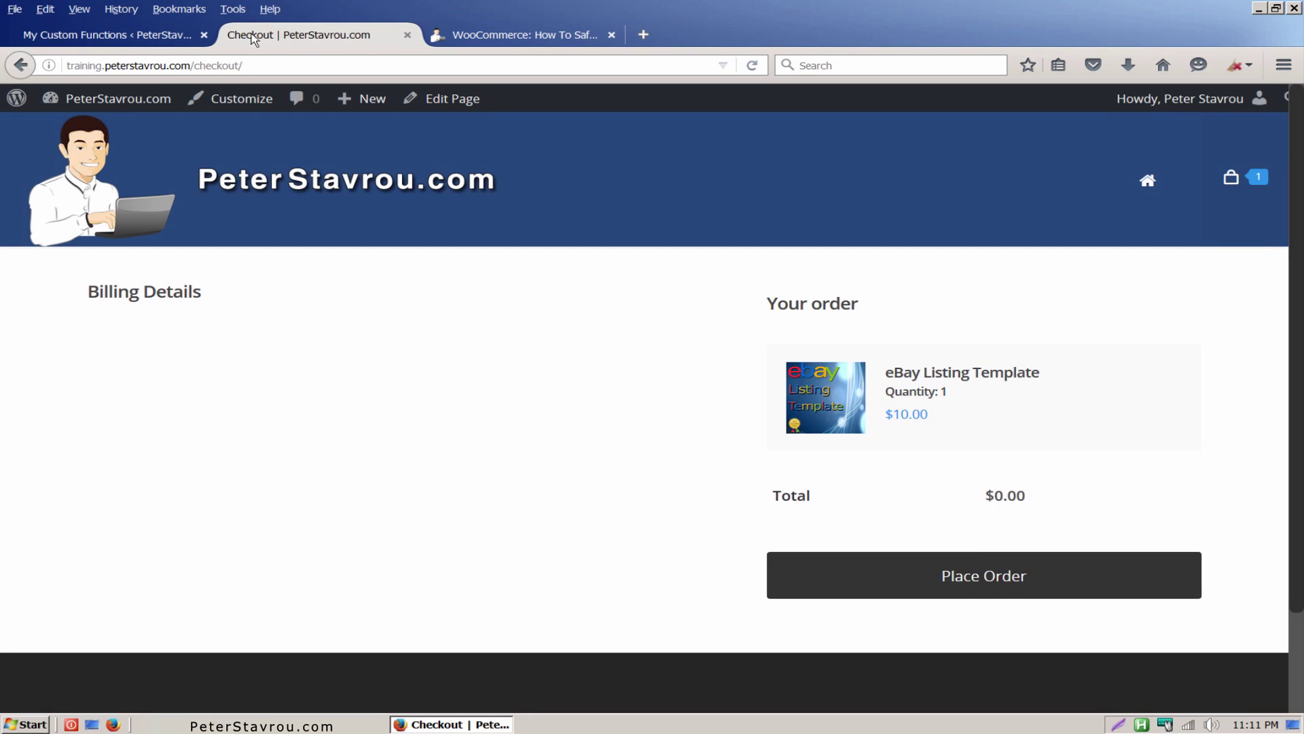
left_click(171, 39)
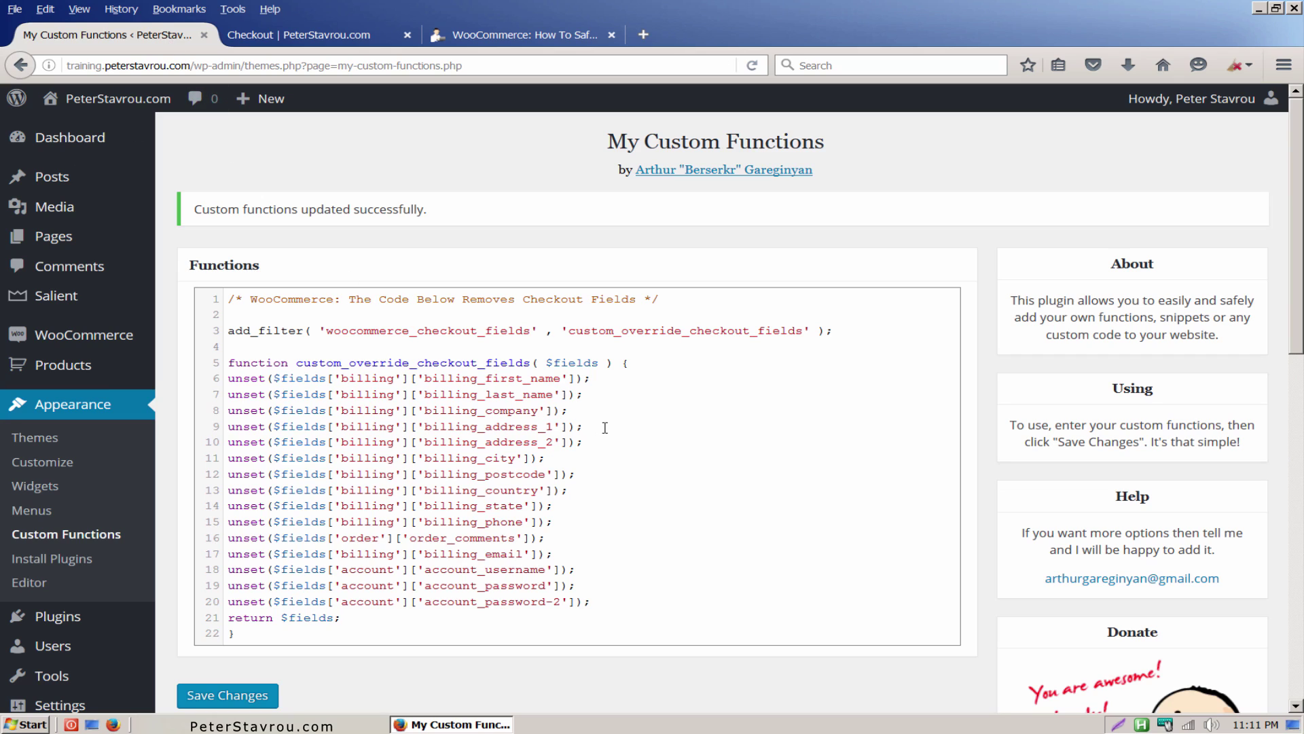
key("ctrl+a")
key("ctrl+c")
key("Delete")
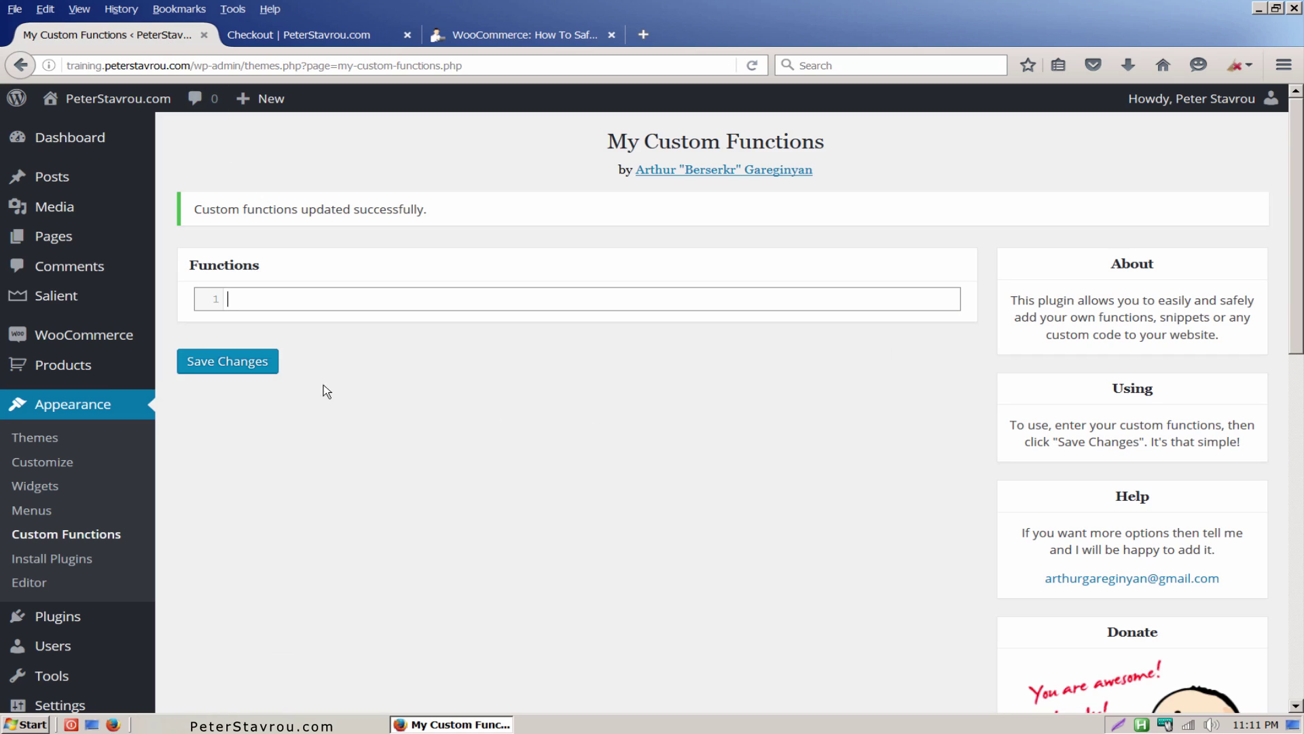
left_click(267, 371)
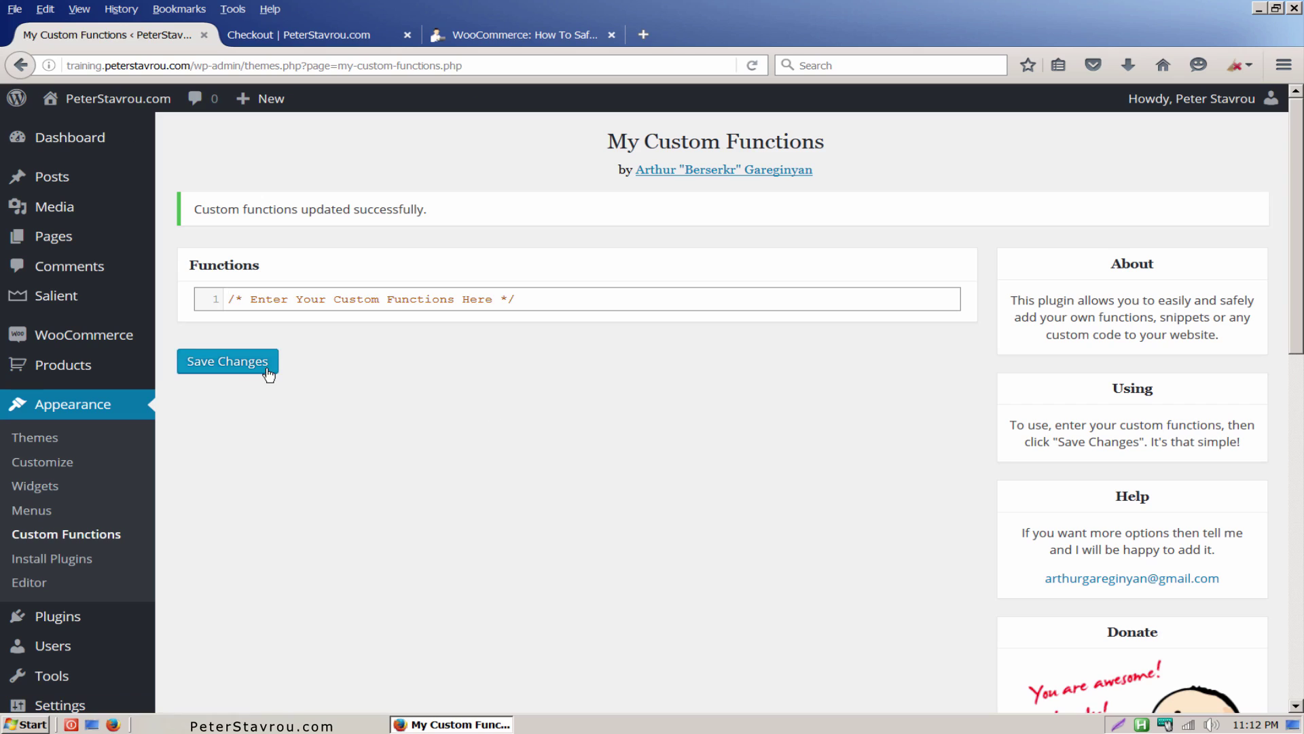
left_click(357, 42)
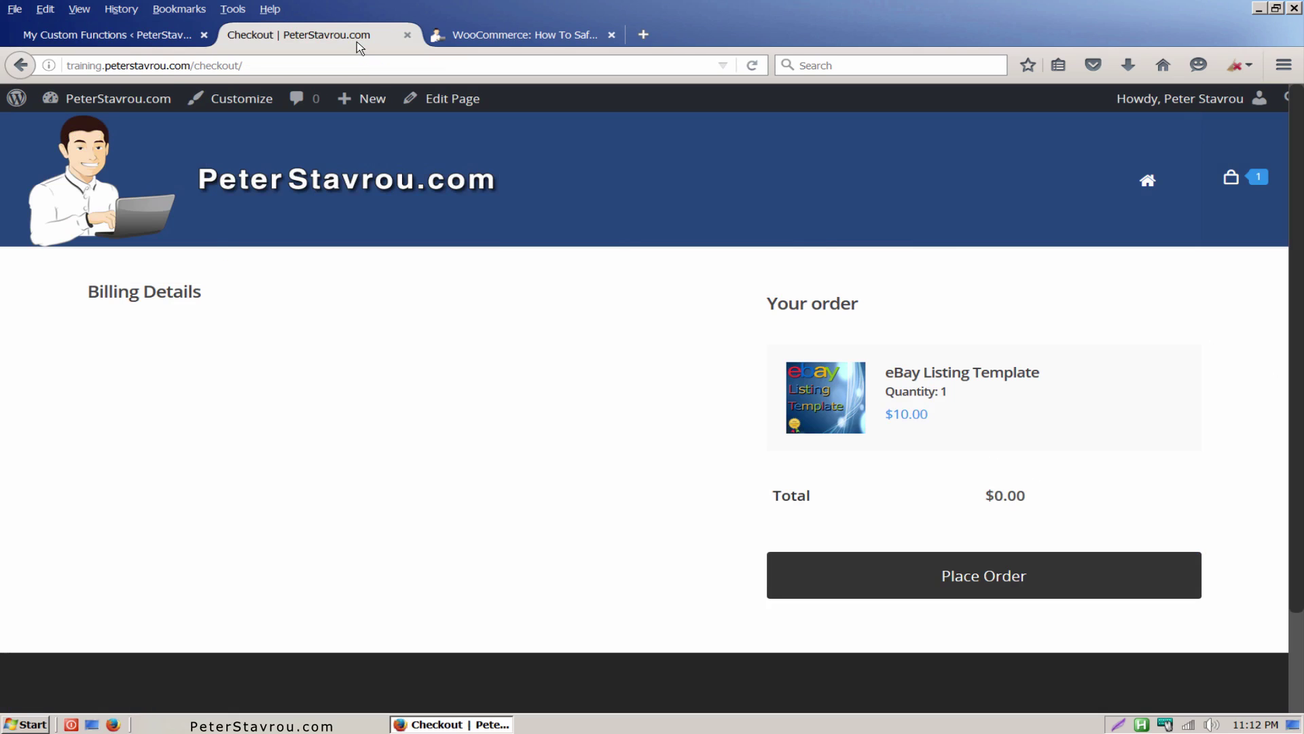
key("F5")
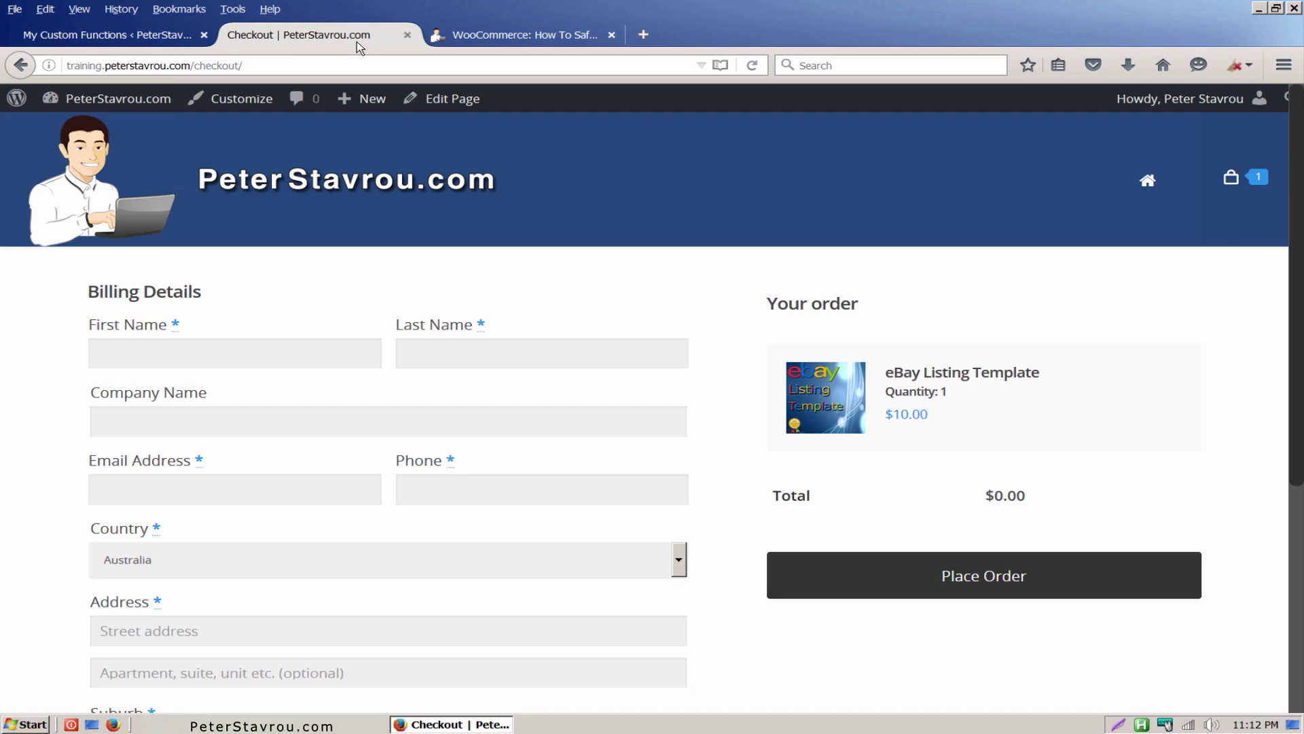
- Paste the checkout-field removal code over the placeholder comment in the Functions editor
left_click(175, 43)
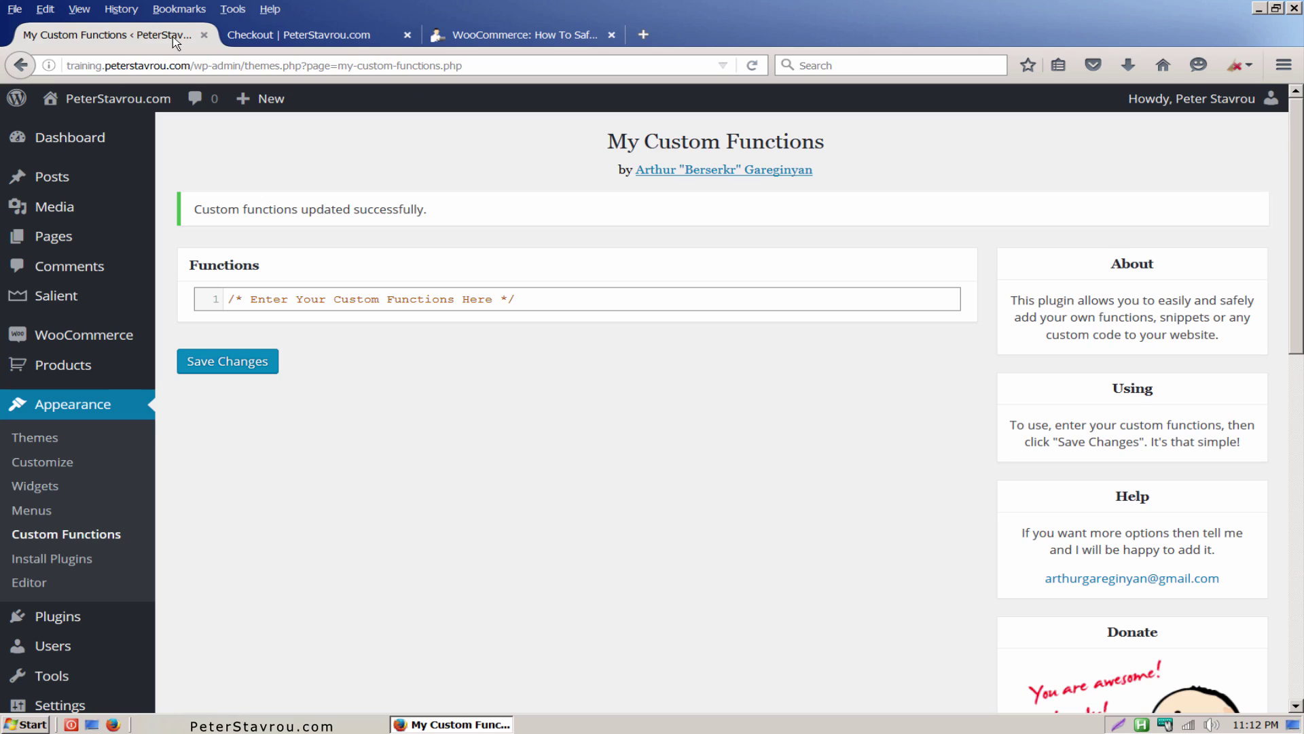
left_click(553, 296)
key("ctrl+a")
key("ctrl+v")
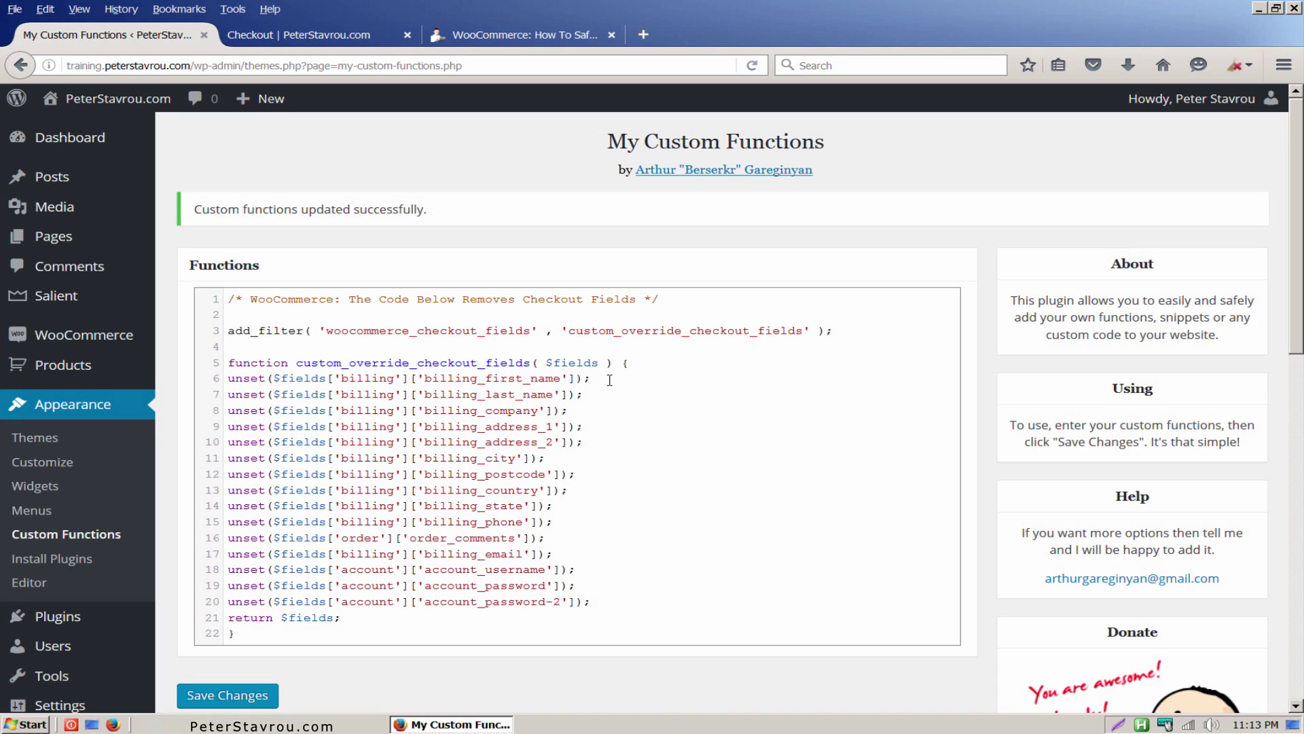
- Delete the billing_first_name, billing_last_name and billing_email lines from the code and save
left_click_drag(591, 379, 229, 378)
key("BackSpace")
key("BackSpace")
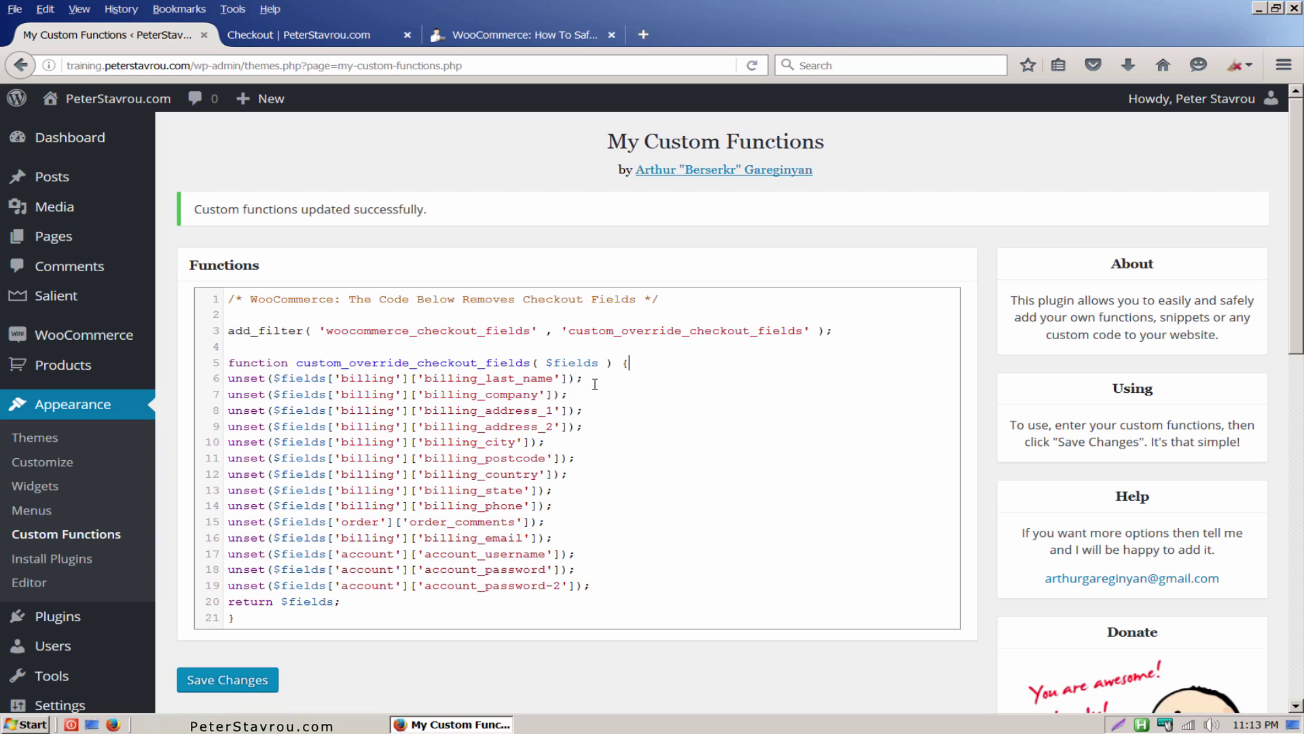
left_click_drag(600, 379, 226, 383)
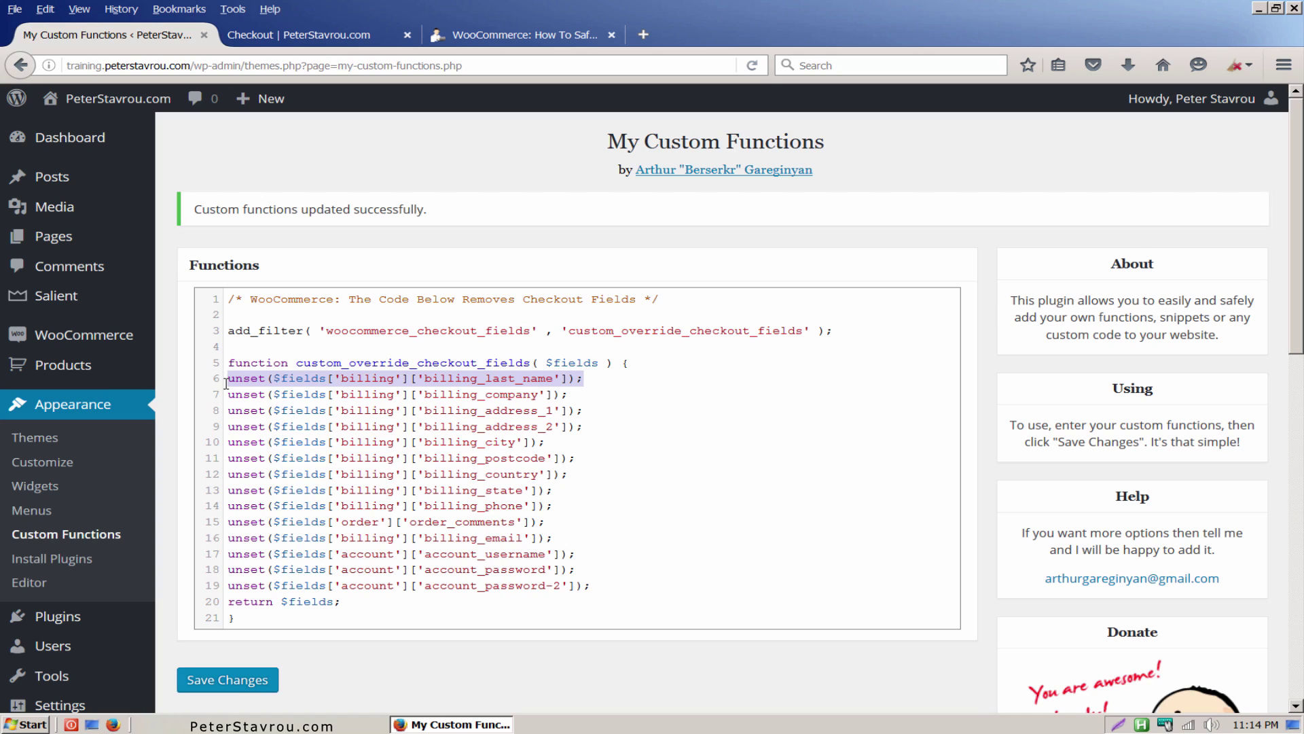
key("BackSpace")
key("BackSpace")
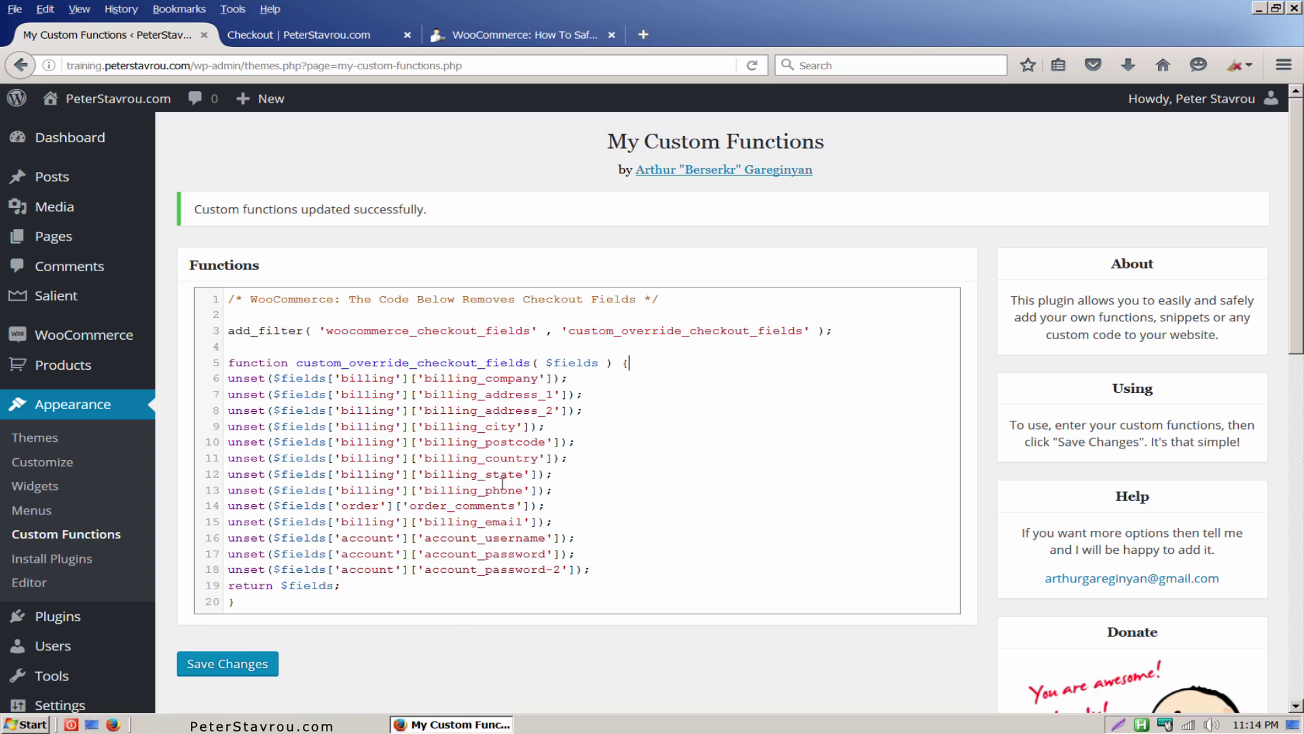
left_click_drag(574, 524, 227, 529)
key("Delete")
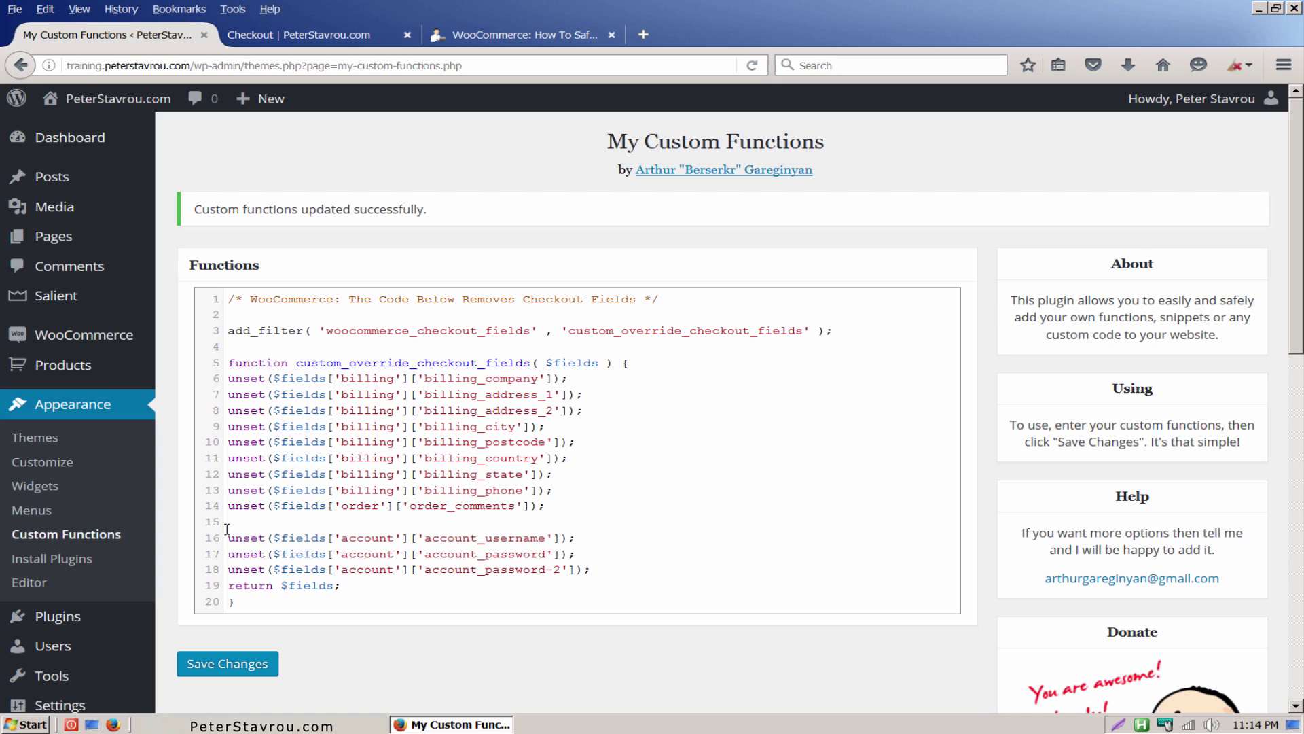
key("BackSpace")
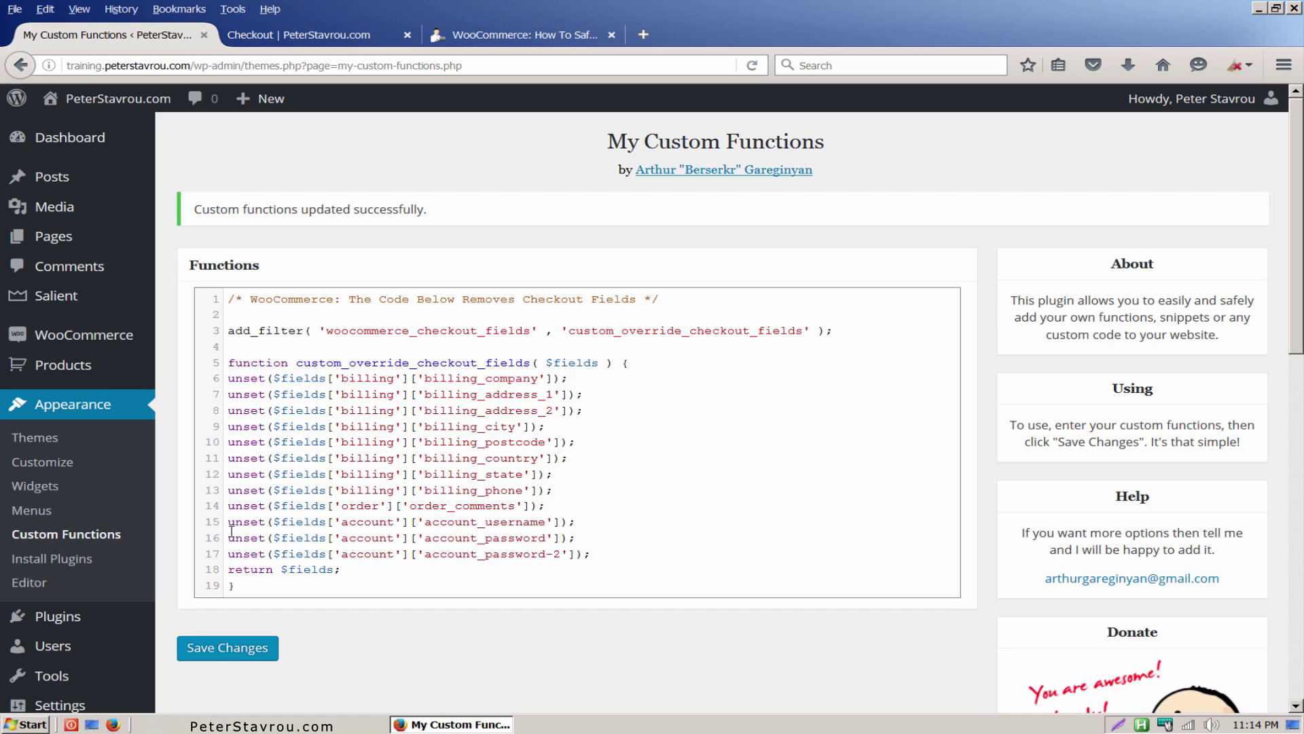
left_click(267, 658)
- Reload the Checkout page to confirm only First Name, Last Name and Email Address remain
left_click(381, 43)
key("F5")
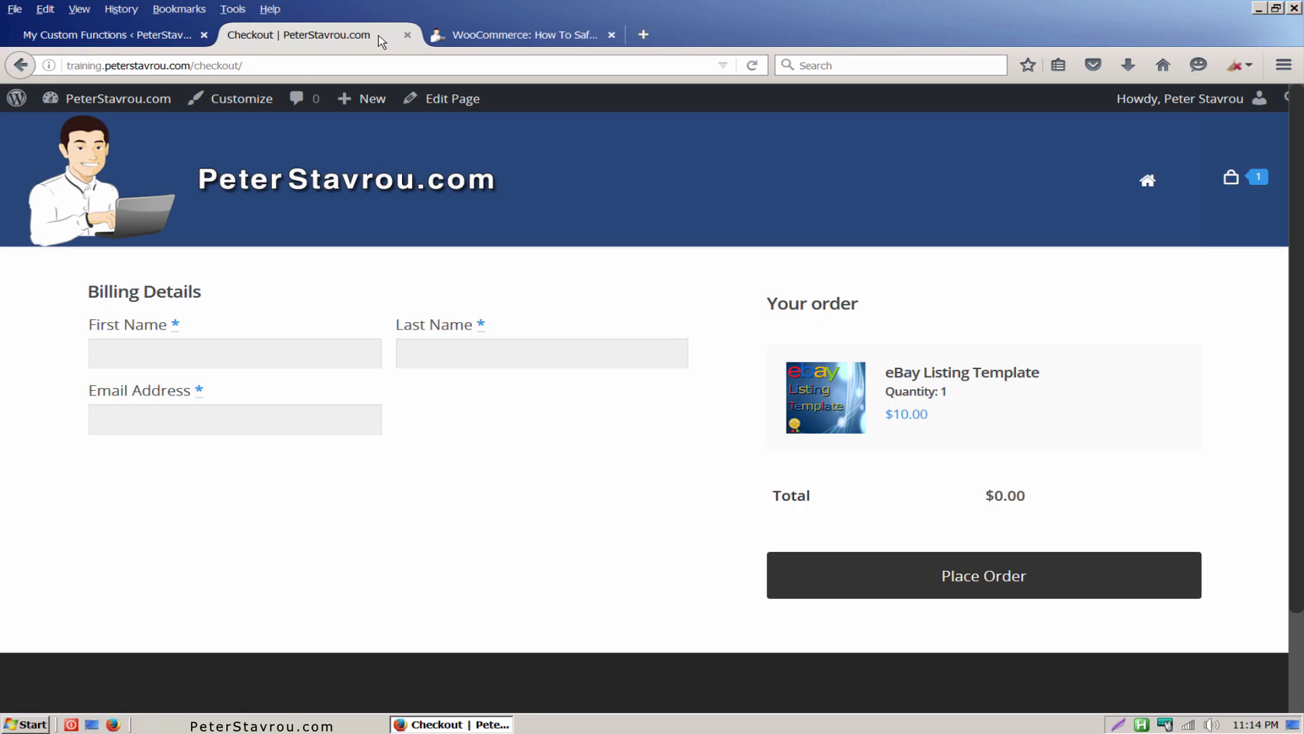